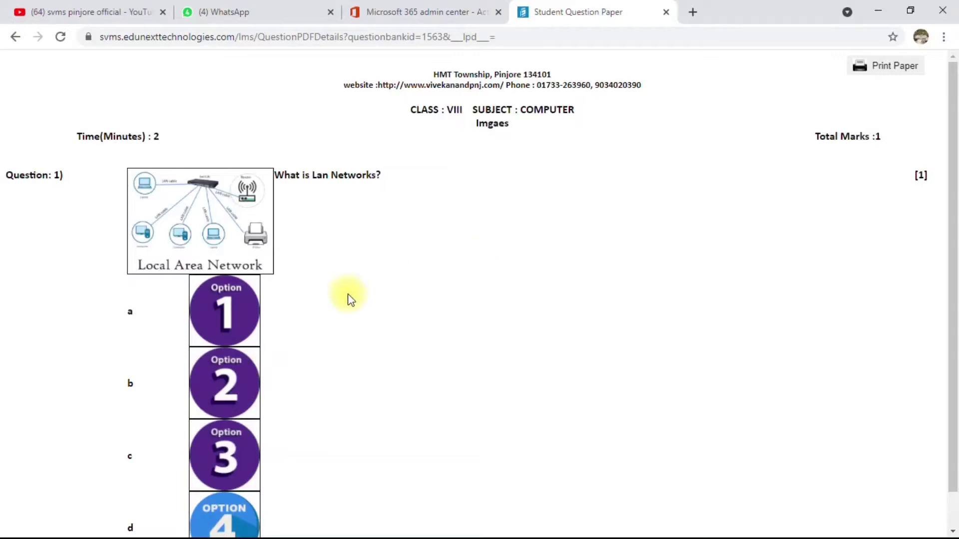
# Step: Examine the sample Computer question paper, including the LAN question's picture and its four image answer options
pyautogui.scroll(-1, 350, 299)
pyautogui.scroll(1, 349, 299)
pyautogui.scroll(-1, 349, 299)
pyautogui.tripleClick(279, 140)
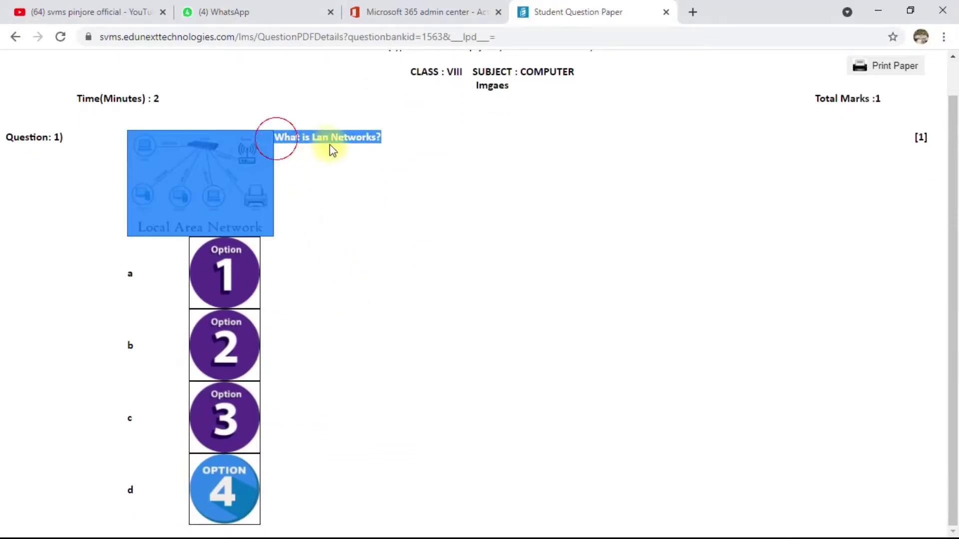
pyautogui.click(375, 165)
pyautogui.moveTo(144, 135); pyautogui.dragTo(284, 209)
pyautogui.click(294, 245)
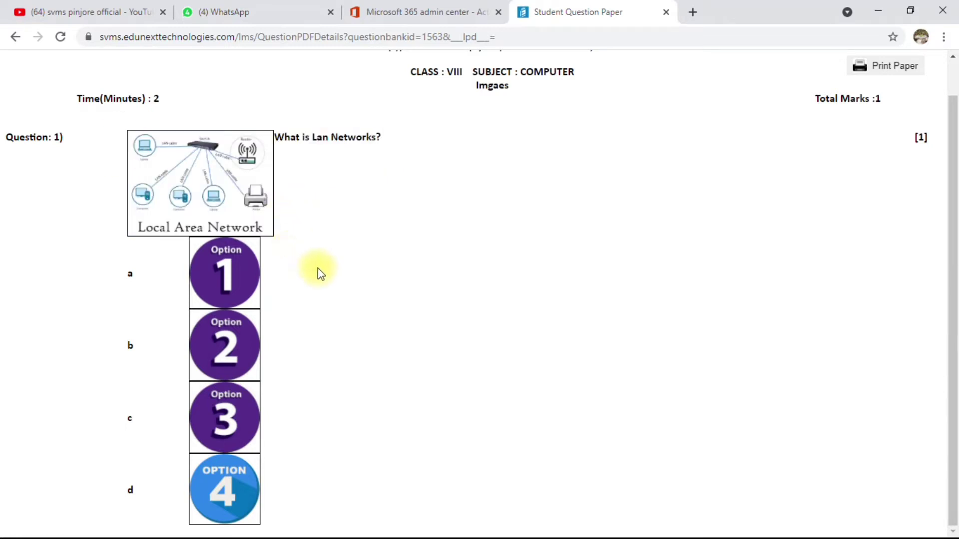
pyautogui.moveTo(107, 75); pyautogui.dragTo(513, 382)
pyautogui.click(502, 334)
# Step: Leave the question paper preview and log in to the school portal with the prefilled account credentials
pyautogui.click(16, 38)
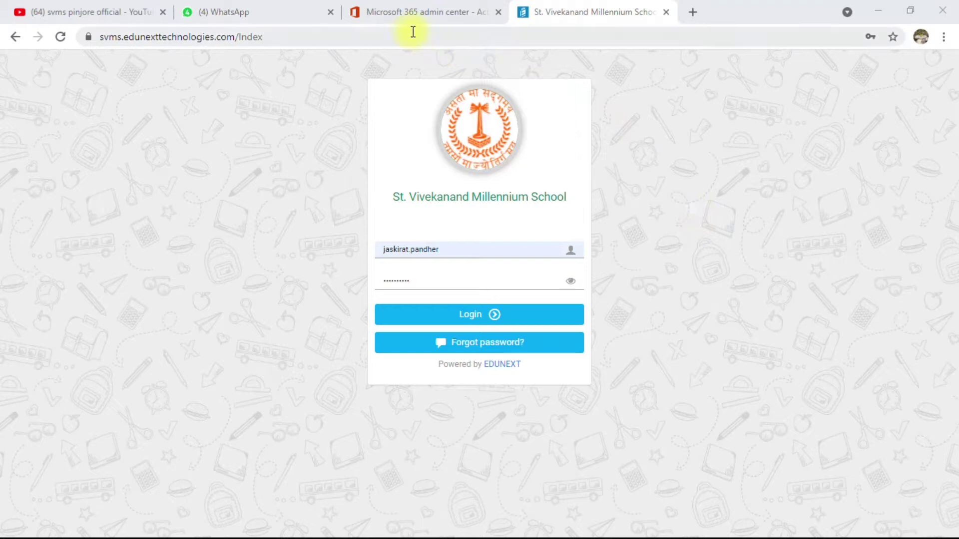
pyautogui.doubleClick(412, 31)
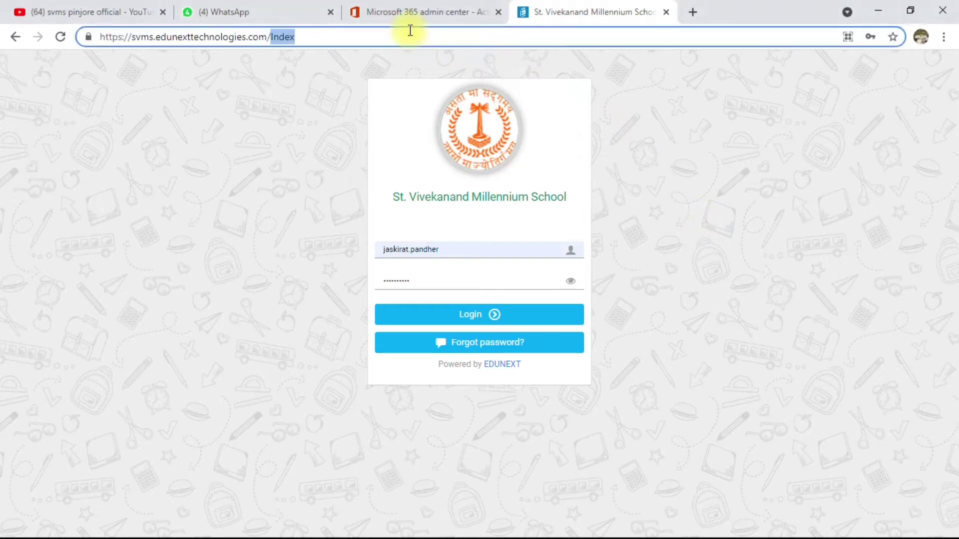
pyautogui.click(410, 31)
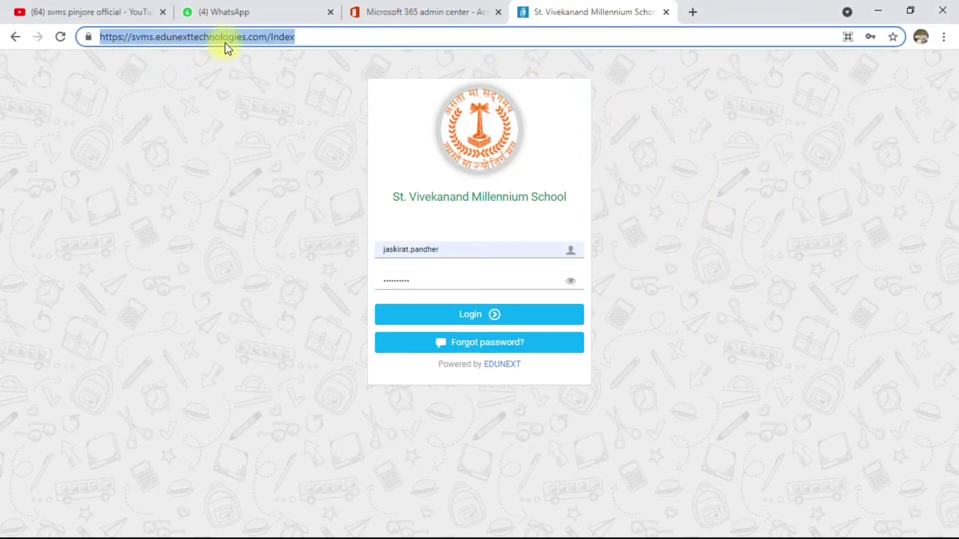
pyautogui.click(295, 139)
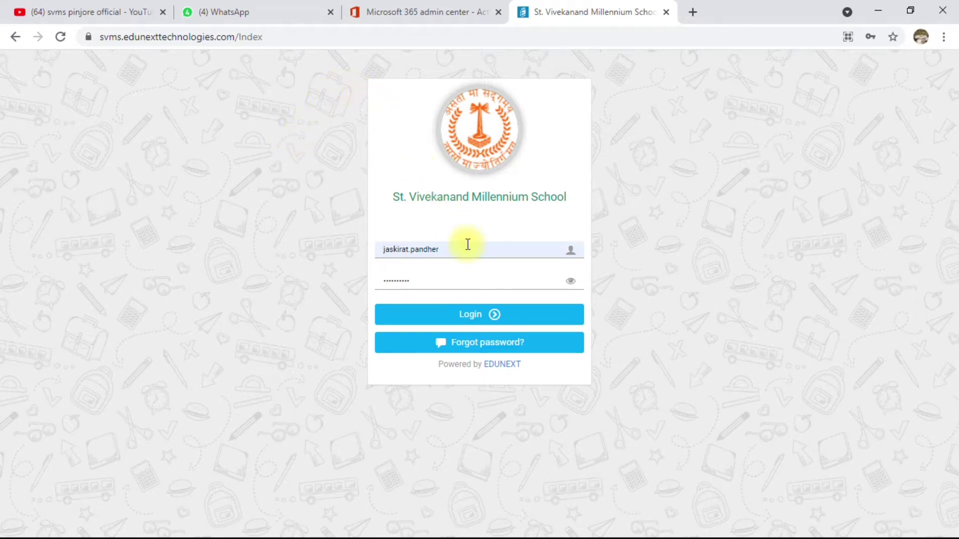
pyautogui.moveTo(468, 245); pyautogui.dragTo(375, 248)
pyautogui.click(296, 187)
pyautogui.click(457, 314)
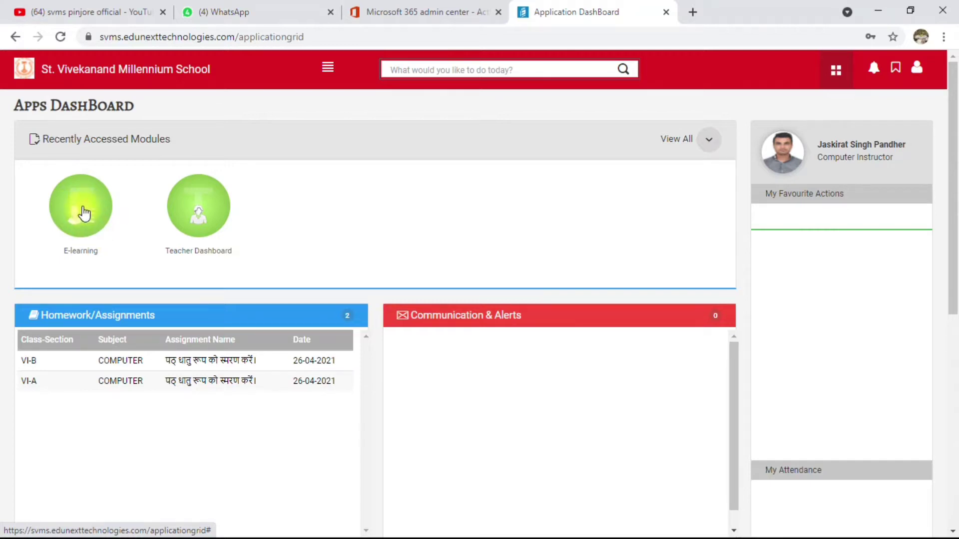
# Step: Open the chapter list for class VIII Computer in the E-learning module
pyautogui.click(84, 214)
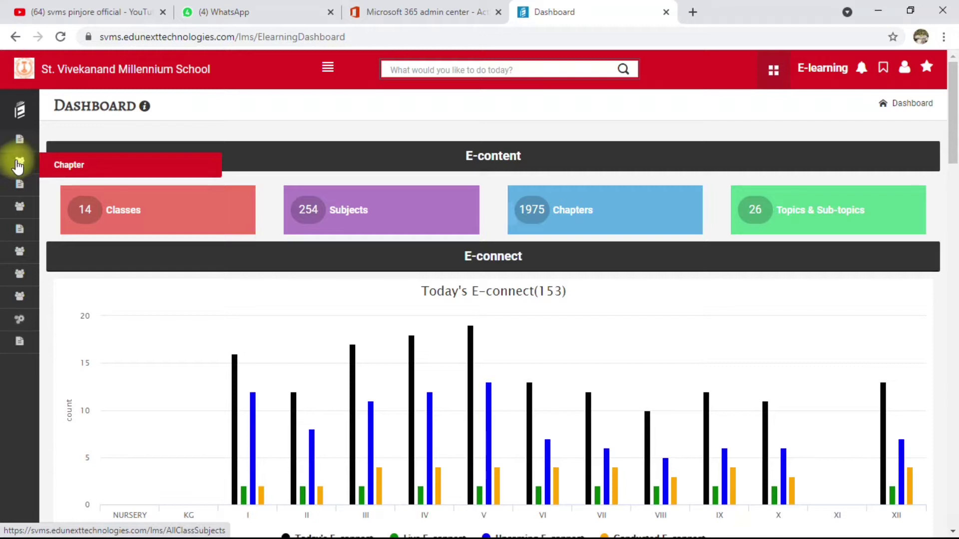
pyautogui.click(20, 162)
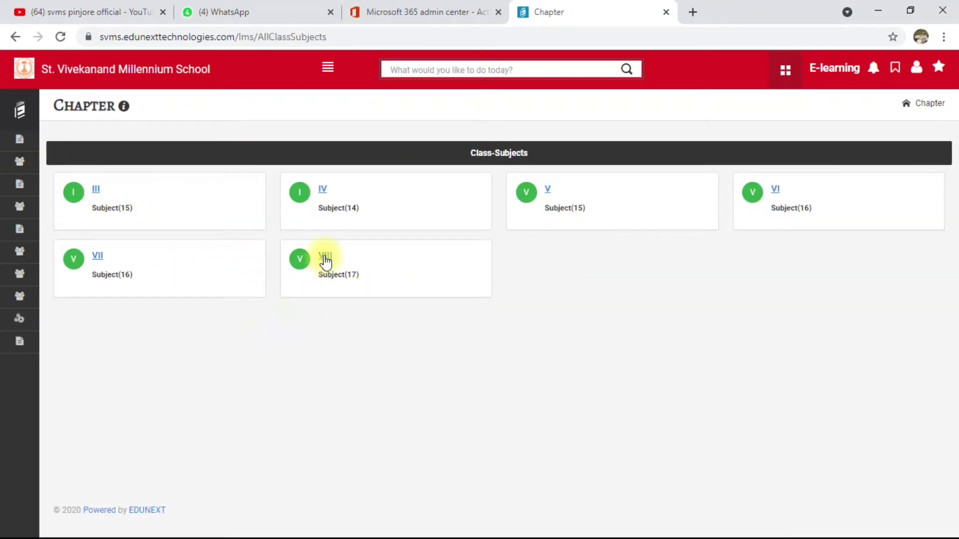
pyautogui.click(325, 256)
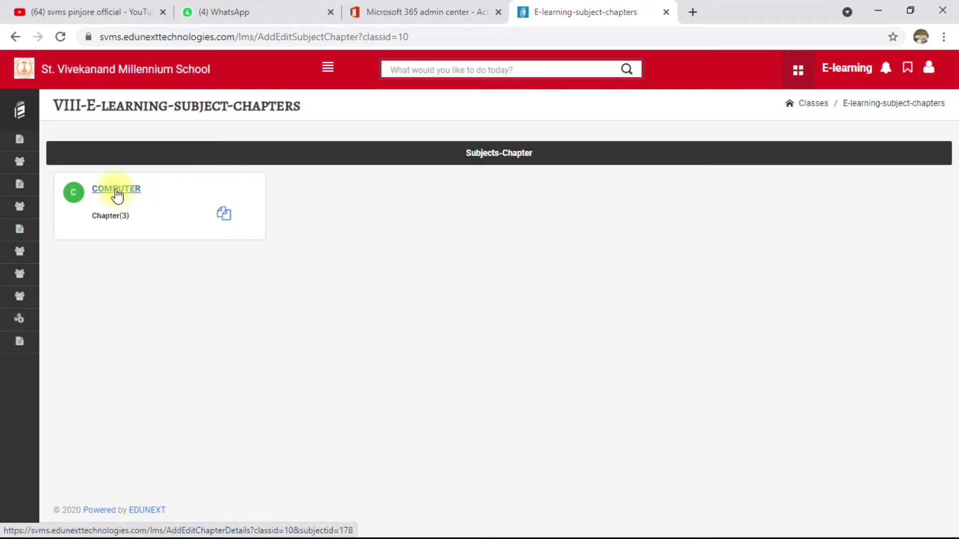
pyautogui.click(117, 194)
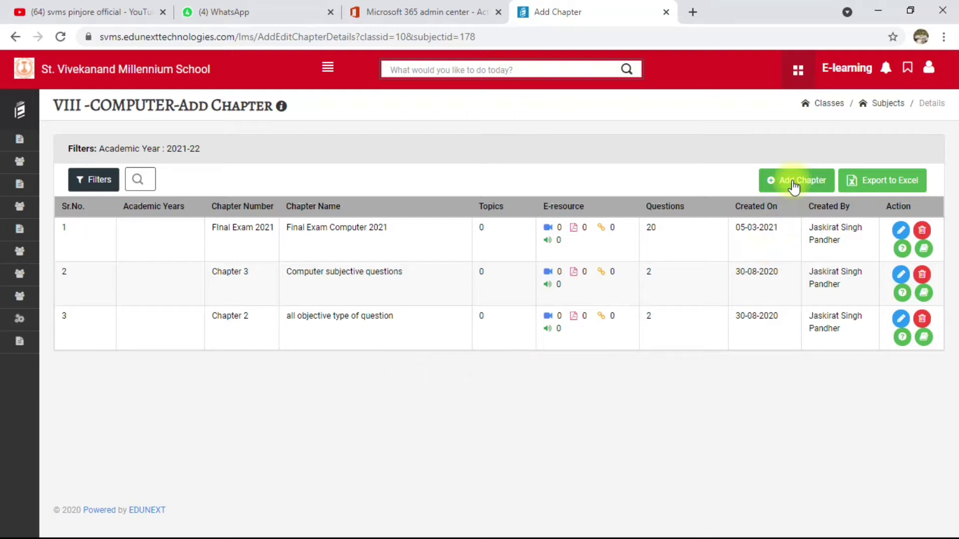
# Step: Add and save a 2021-22 chapter with number "For Adding Images in question Paper" and name "Images Chapter"
pyautogui.click(796, 183)
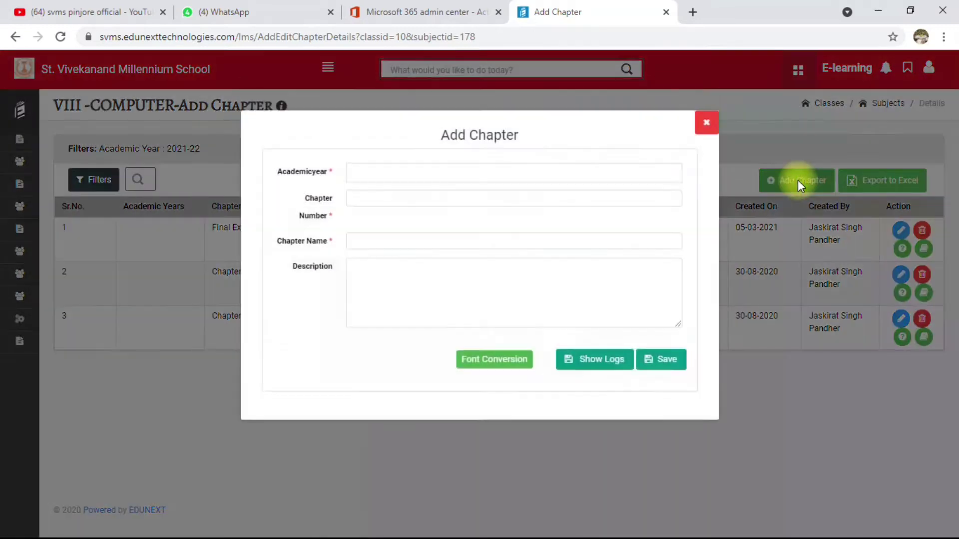
pyautogui.click(491, 196)
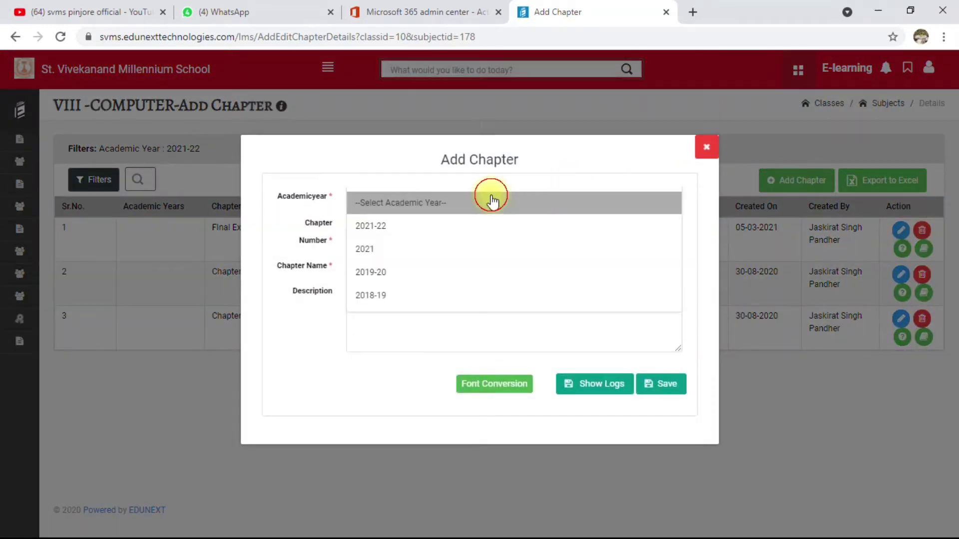
pyautogui.click(471, 227)
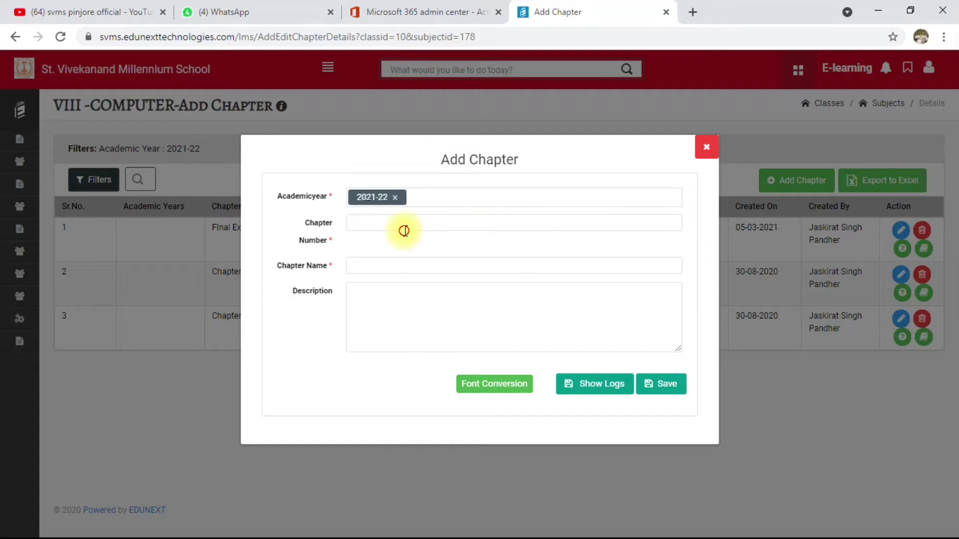
pyautogui.click(404, 226)
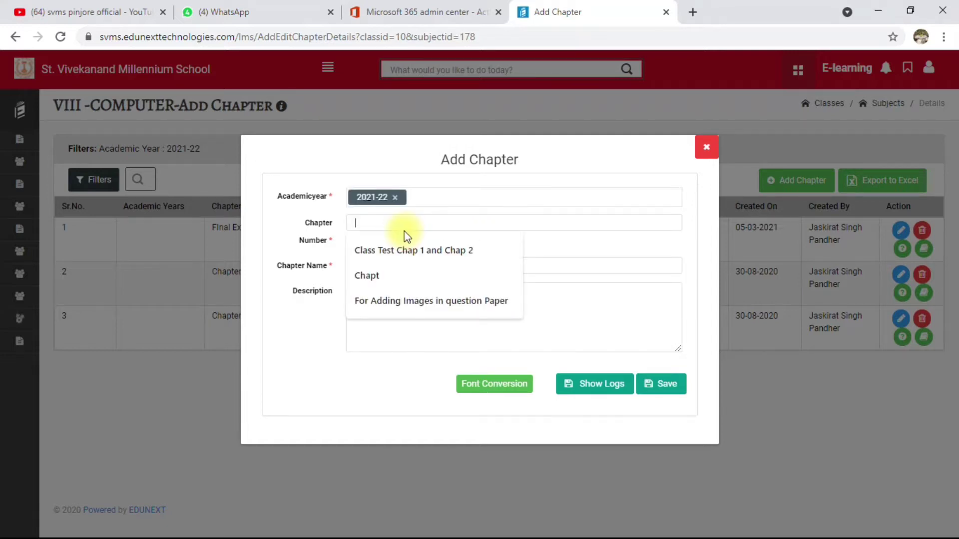
pyautogui.click(433, 301)
pyautogui.click(397, 266)
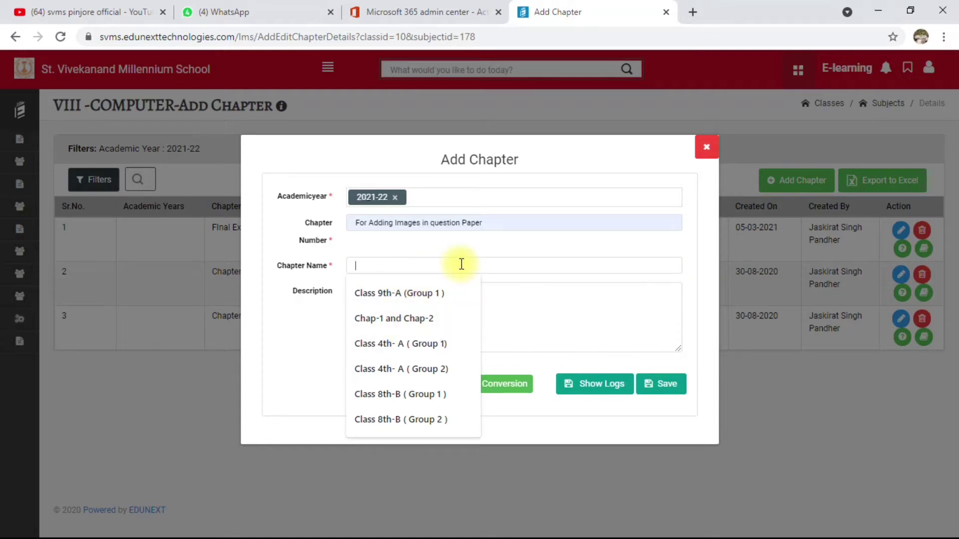
pyautogui.write('Images Chapter')
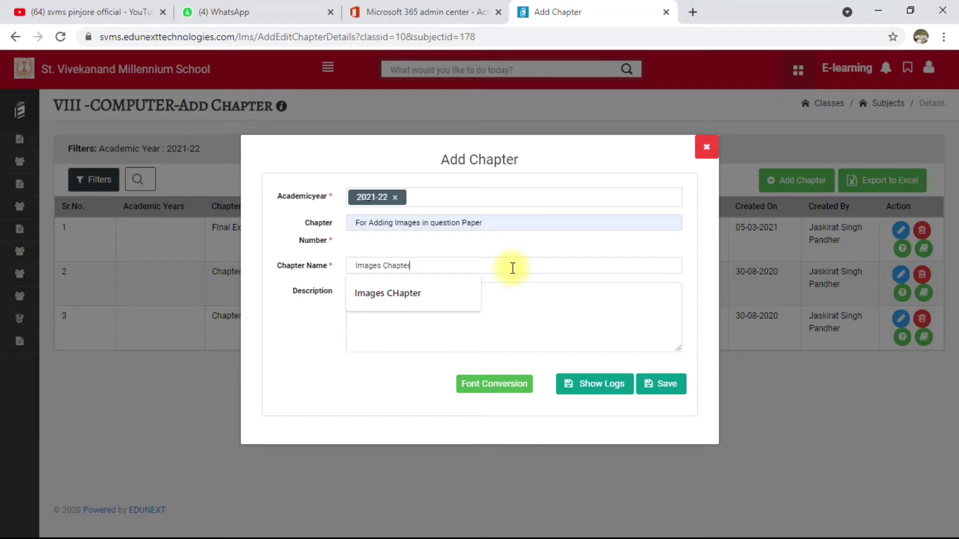
pyautogui.click(535, 313)
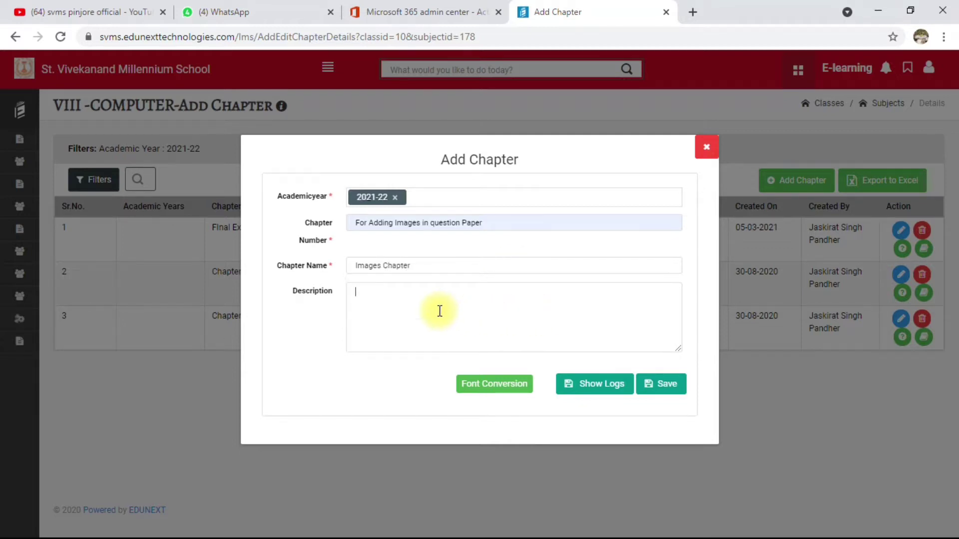
pyautogui.click(667, 384)
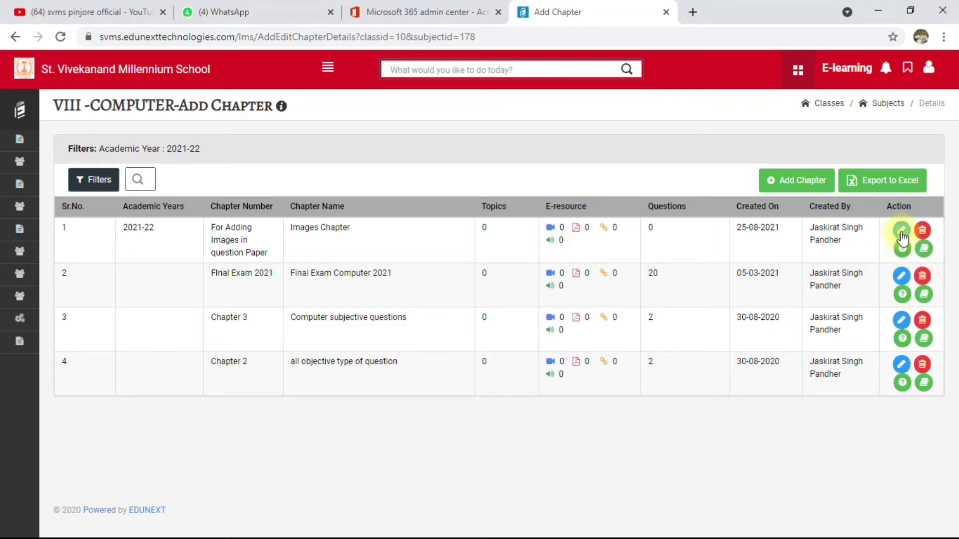
# Step: Start a new question in Images Chapter with question type Objective and difficulty level Medium
pyautogui.click(903, 251)
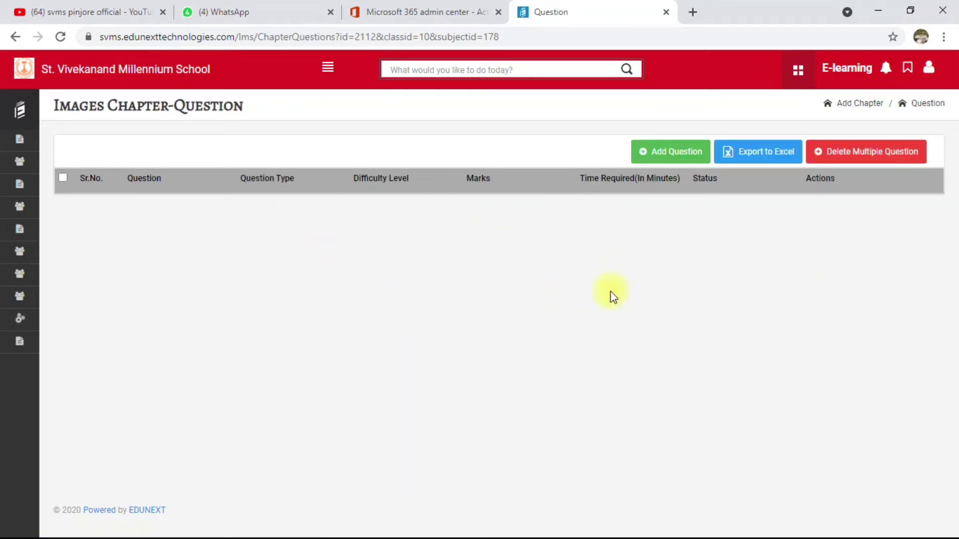
pyautogui.click(682, 152)
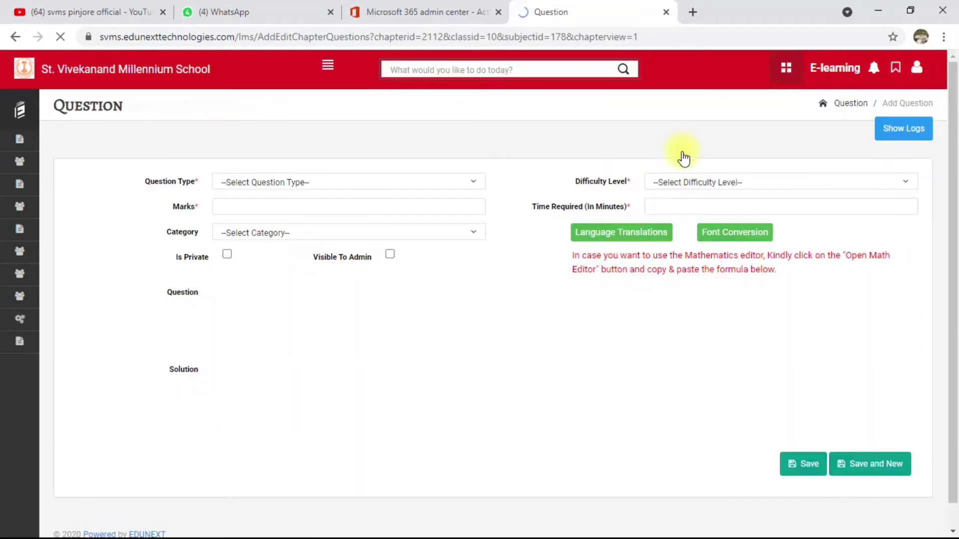
pyautogui.click(390, 188)
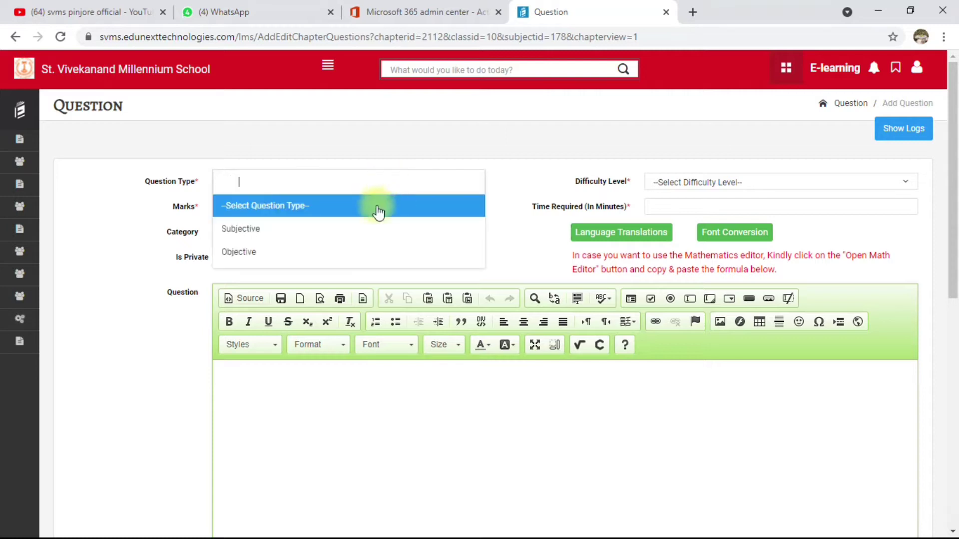
pyautogui.click(360, 251)
pyautogui.click(664, 186)
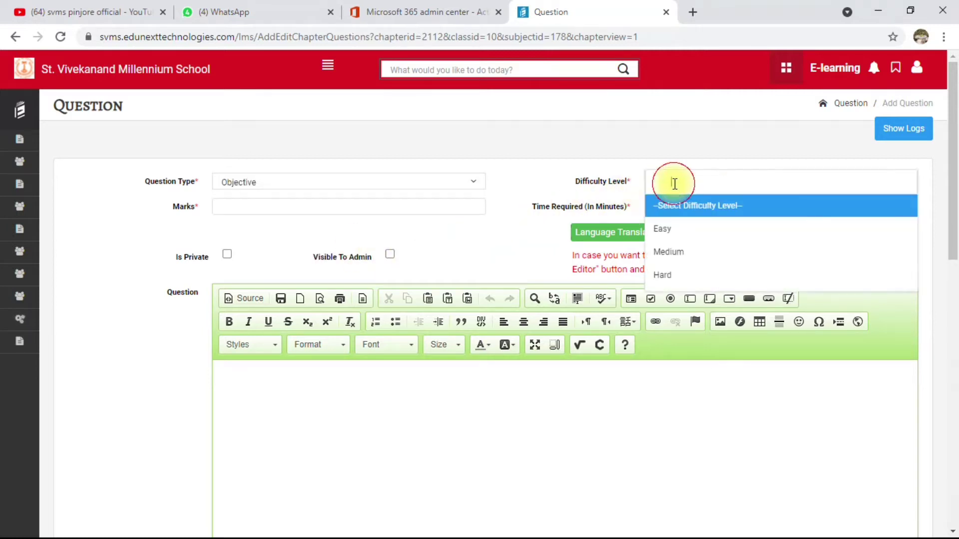
pyautogui.click(675, 255)
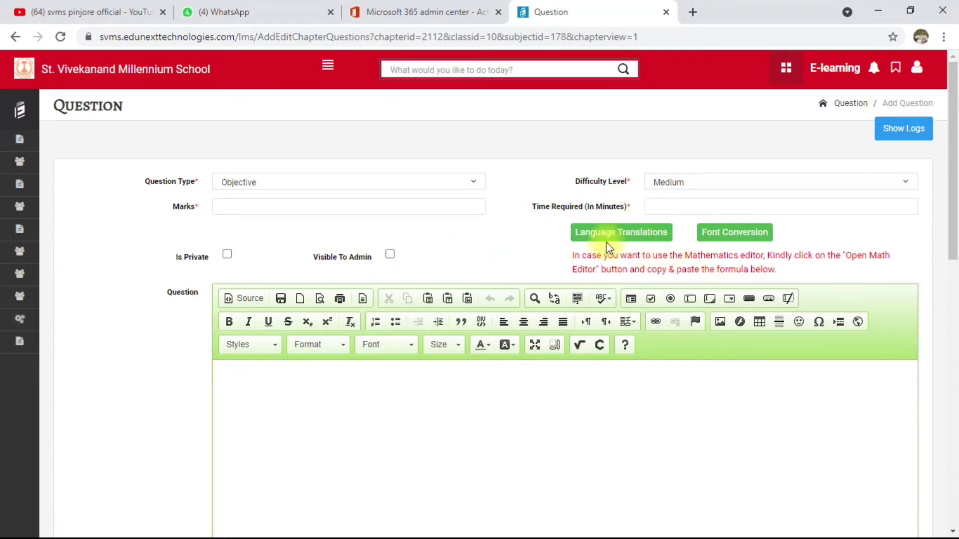
# Step: Give the question 1 mark and 2 minutes, and enter its text "What is Lan Networks?"
pyautogui.click(396, 201)
pyautogui.write('1')
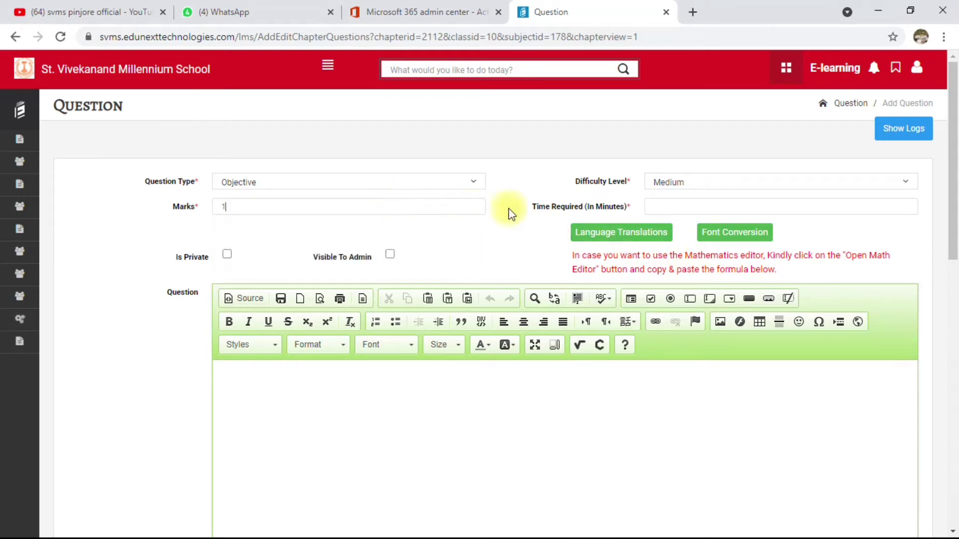
pyautogui.click(652, 206)
pyautogui.write('2')
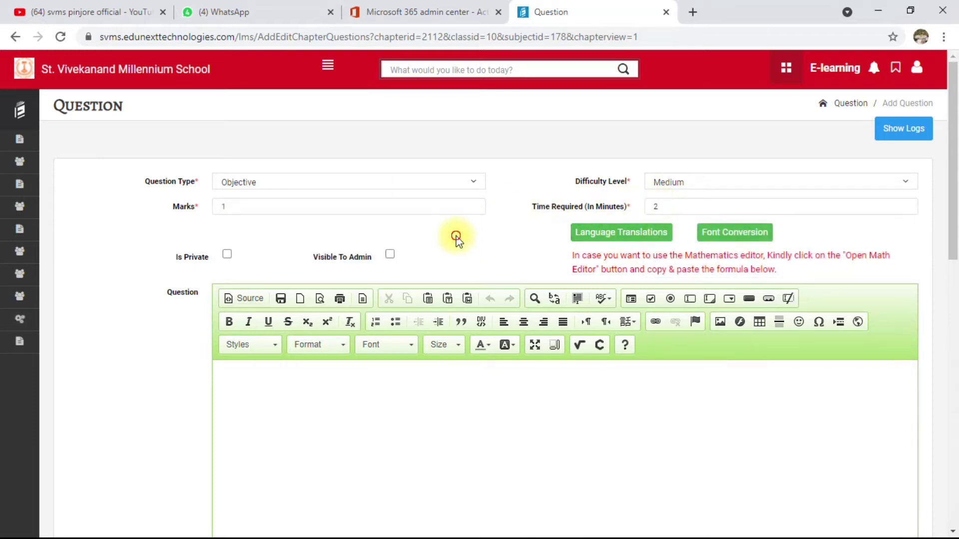
pyautogui.scroll(-3, 510, 246)
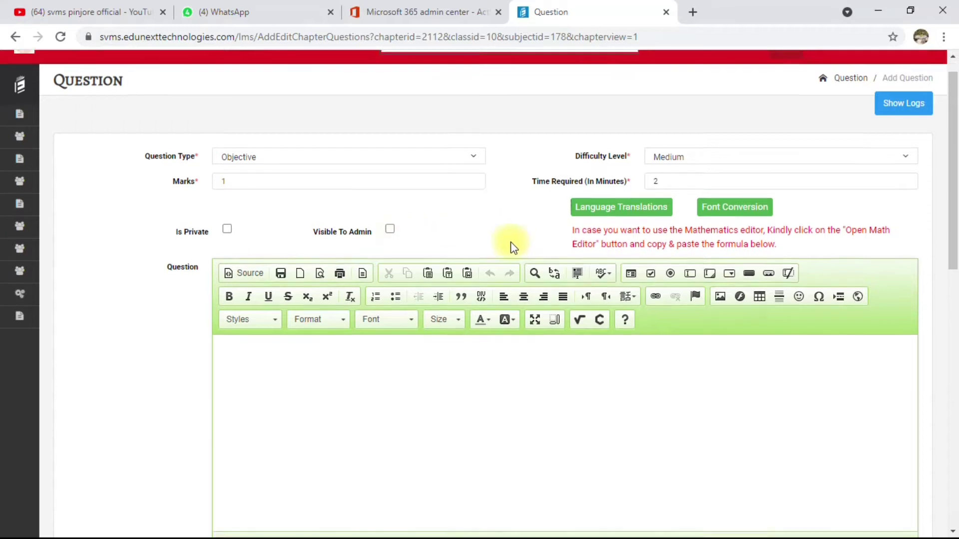
pyautogui.click(399, 274)
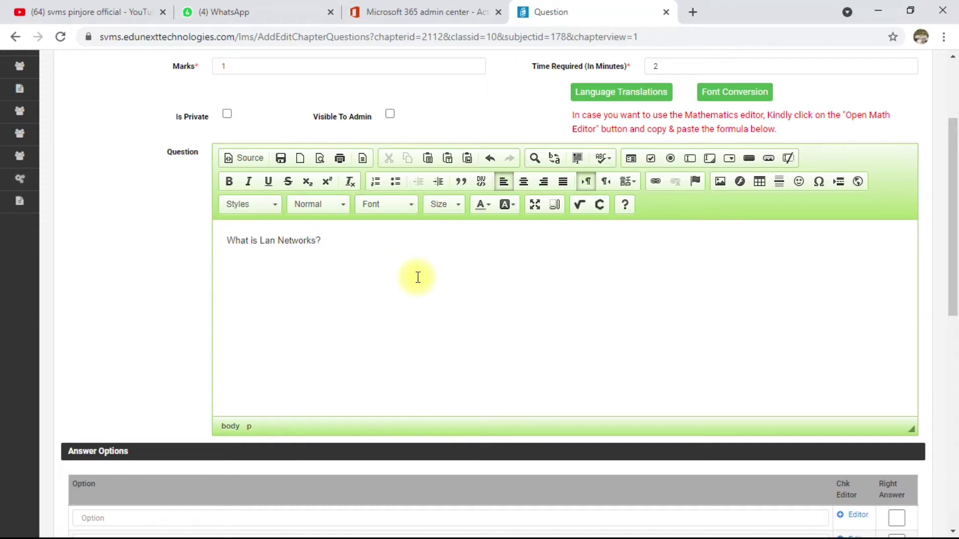
# Step: Look over the four answer option fields and the completed question settings
pyautogui.scroll(-3, 420, 277)
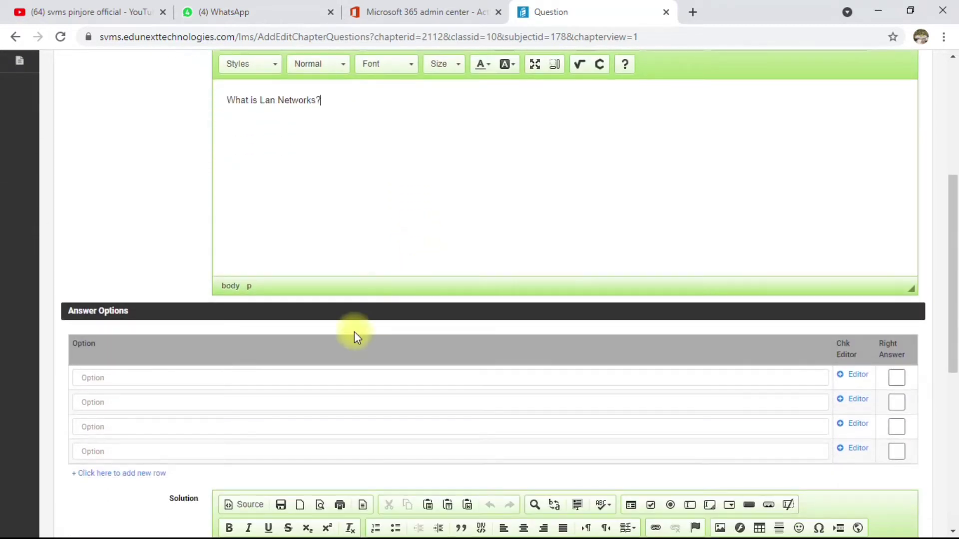
pyautogui.click(287, 381)
pyautogui.click(286, 400)
pyautogui.click(283, 428)
pyautogui.click(284, 449)
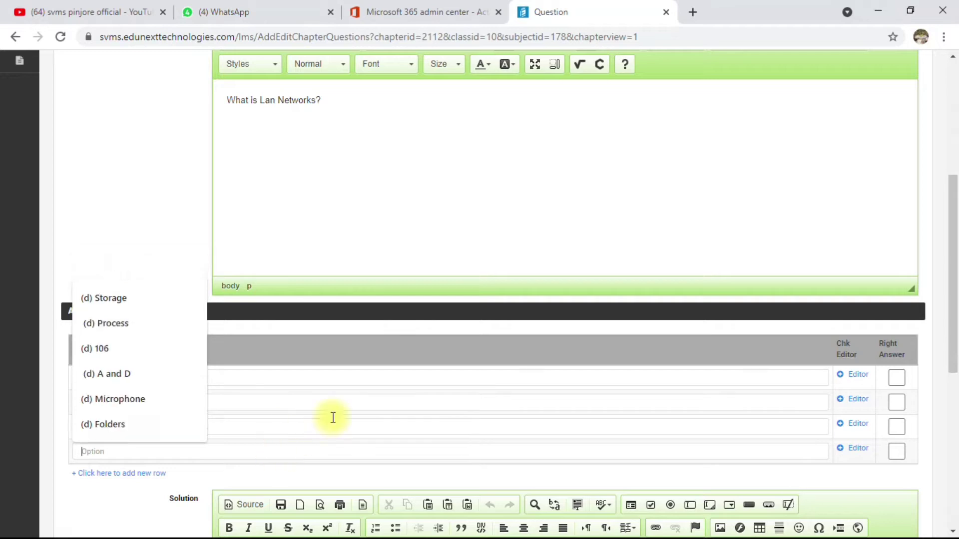
pyautogui.scroll(6, 445, 354)
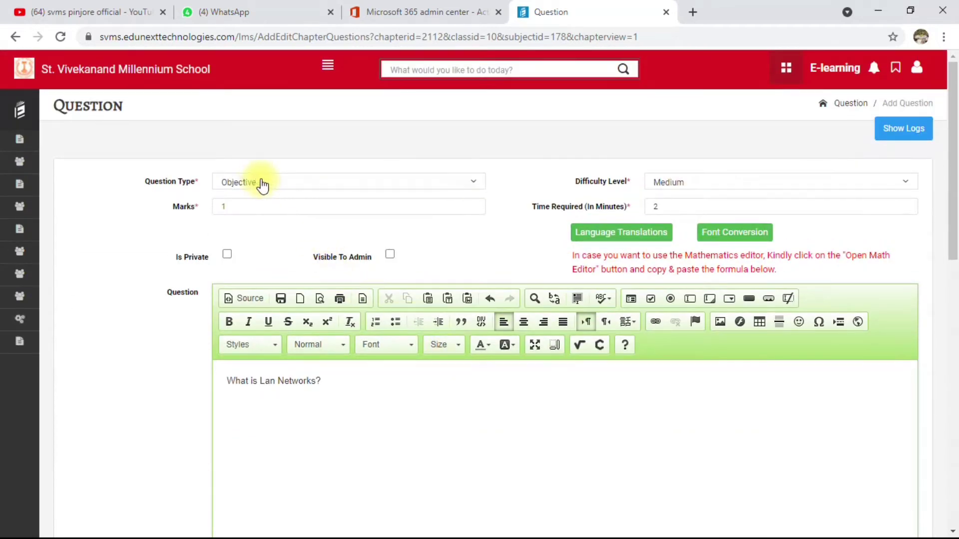
pyautogui.scroll(-3, 460, 303)
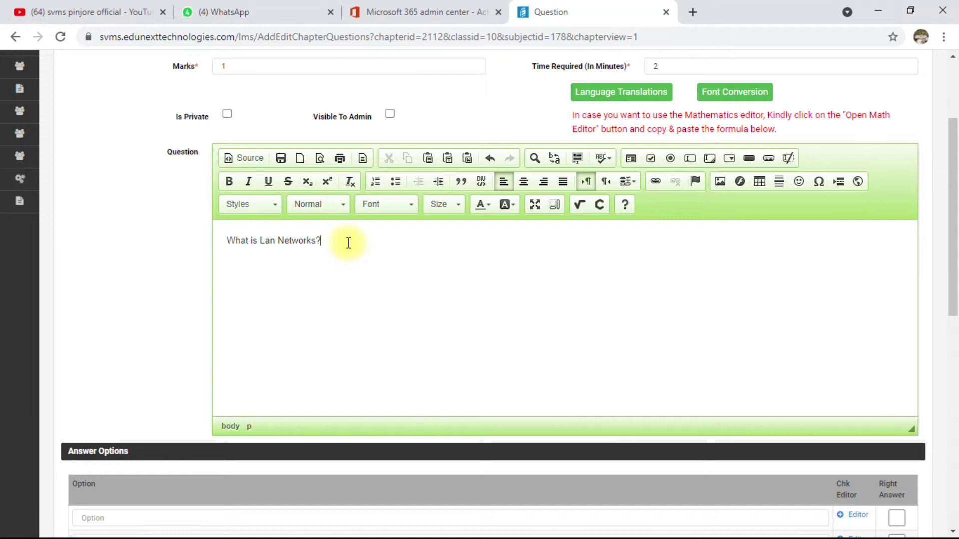
# Step: Upload Lan.png from the Desktop to the server as an image for the question text
pyautogui.click(721, 182)
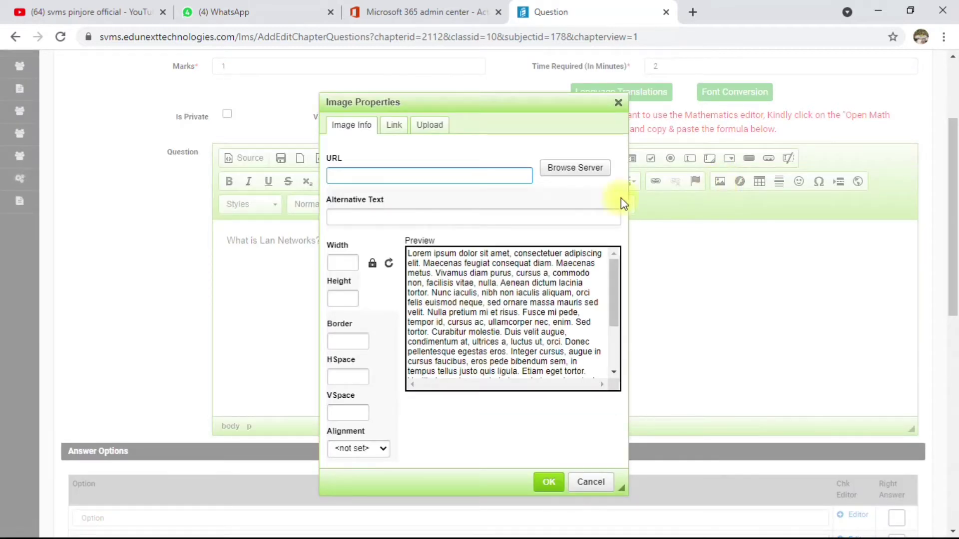
pyautogui.click(348, 126)
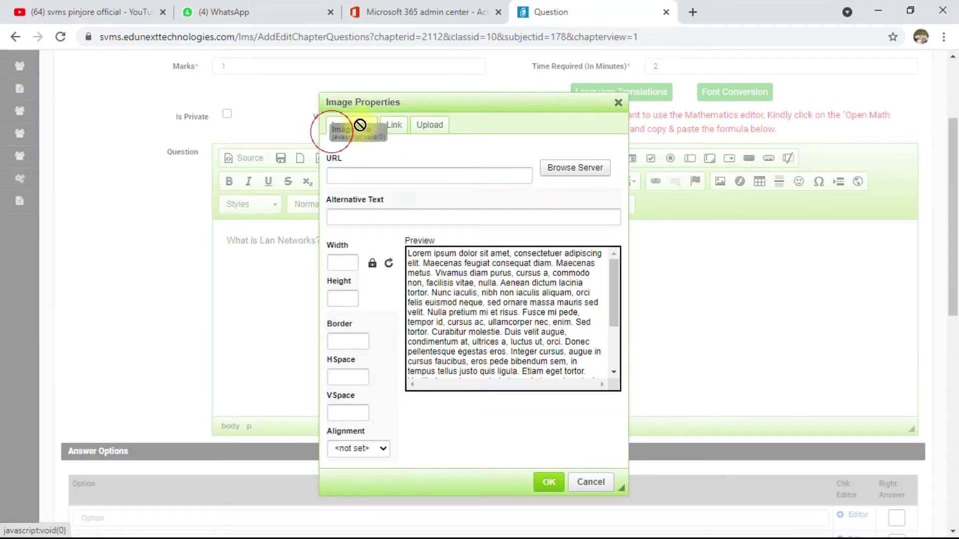
pyautogui.click(390, 128)
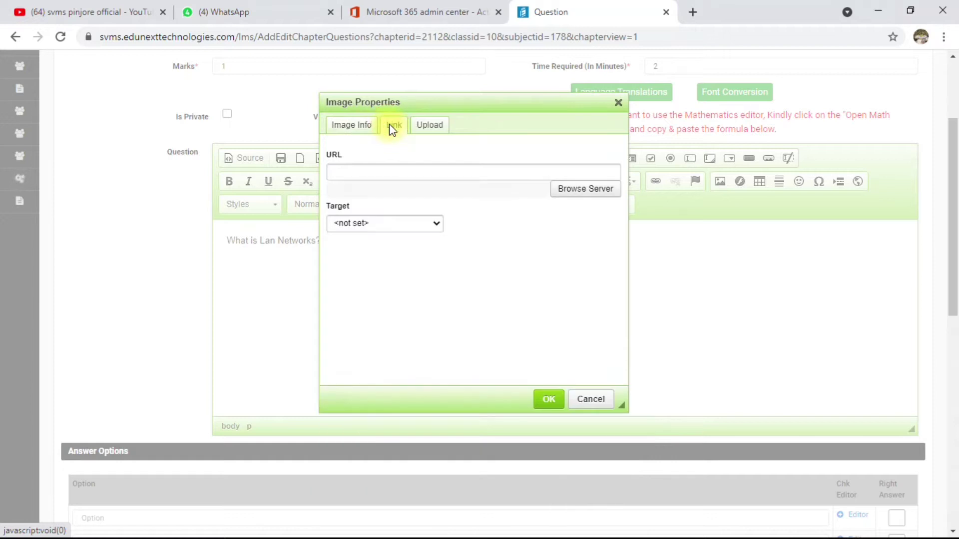
pyautogui.click(428, 128)
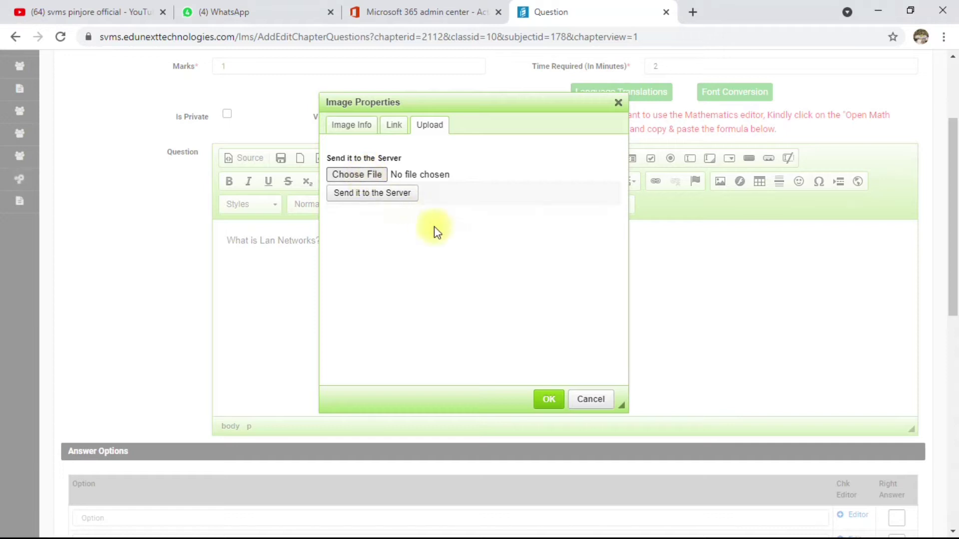
pyautogui.click(367, 175)
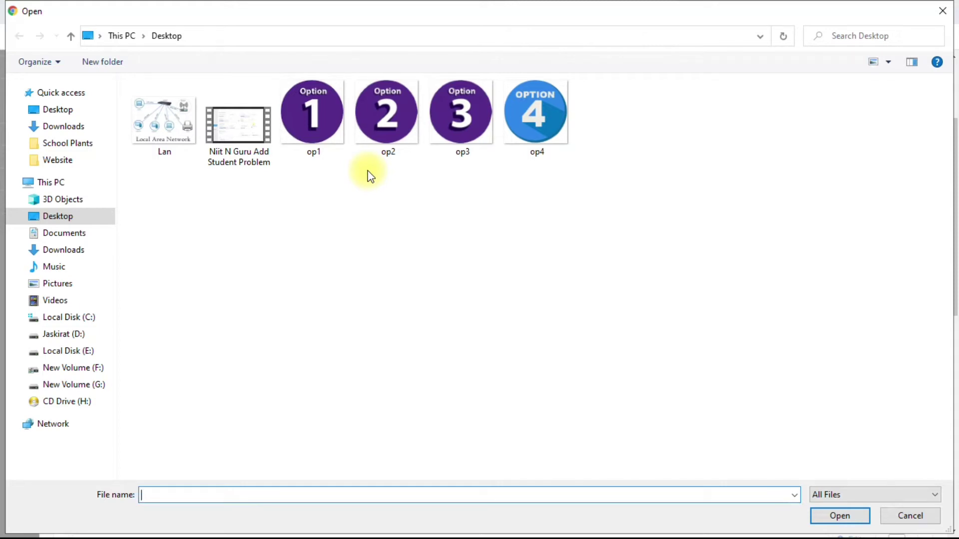
pyautogui.click(174, 131)
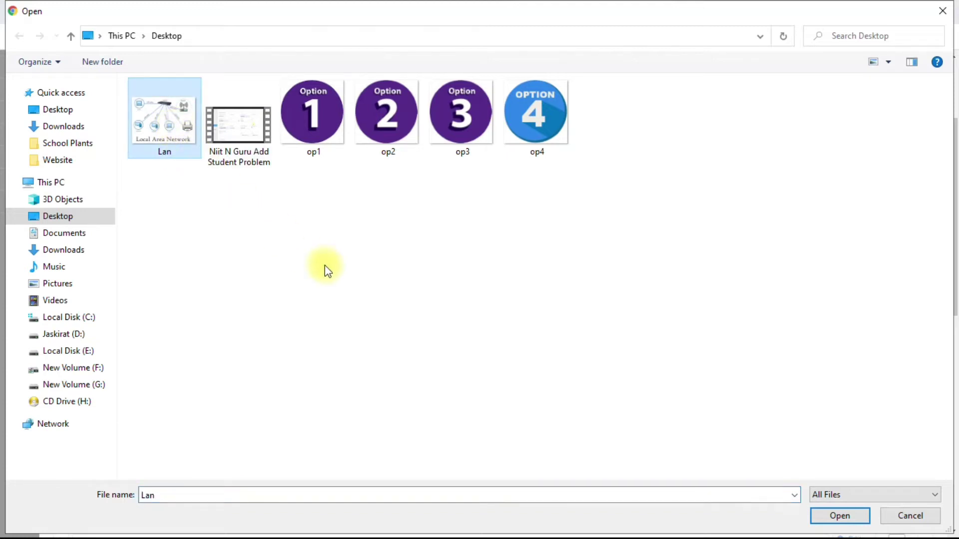
pyautogui.click(830, 513)
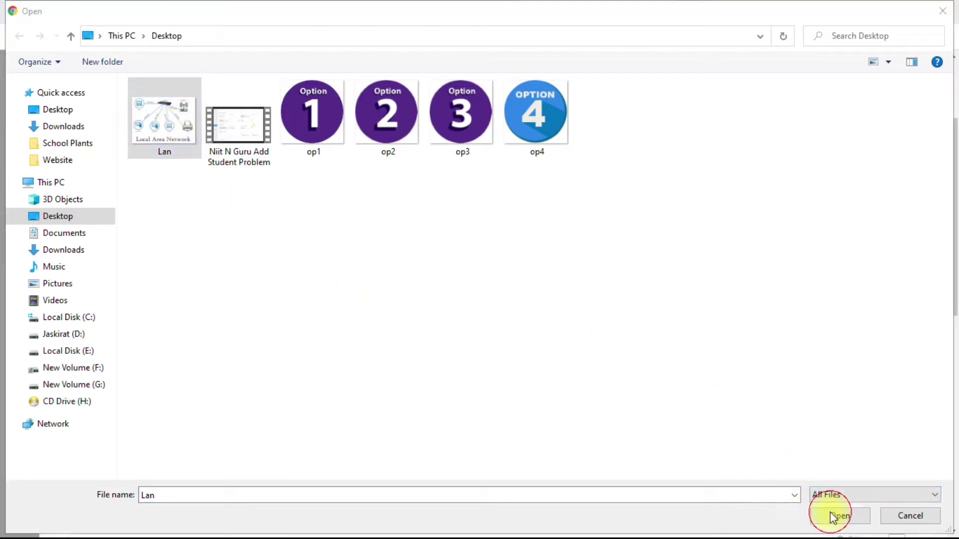
pyautogui.click(842, 513)
pyautogui.click(824, 510)
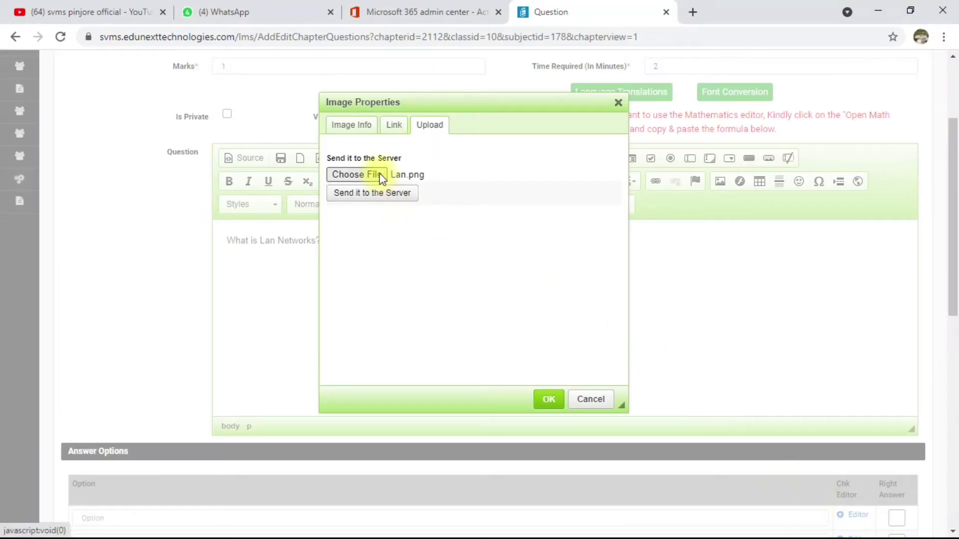
pyautogui.click(383, 198)
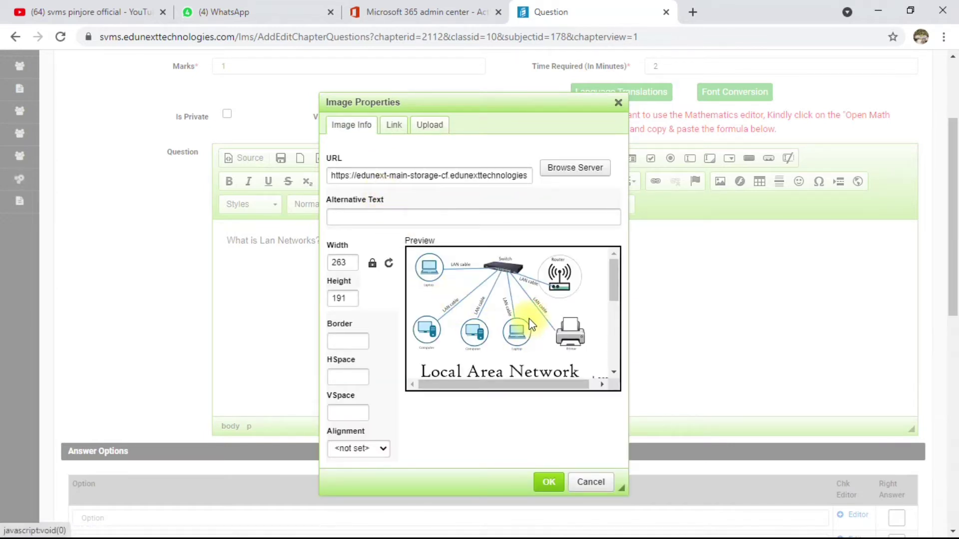
# Step: Try a width of 100 and then 200 for the Local Area Network image with proportional height
pyautogui.scroll(-3, 530, 310)
pyautogui.scroll(3, 530, 308)
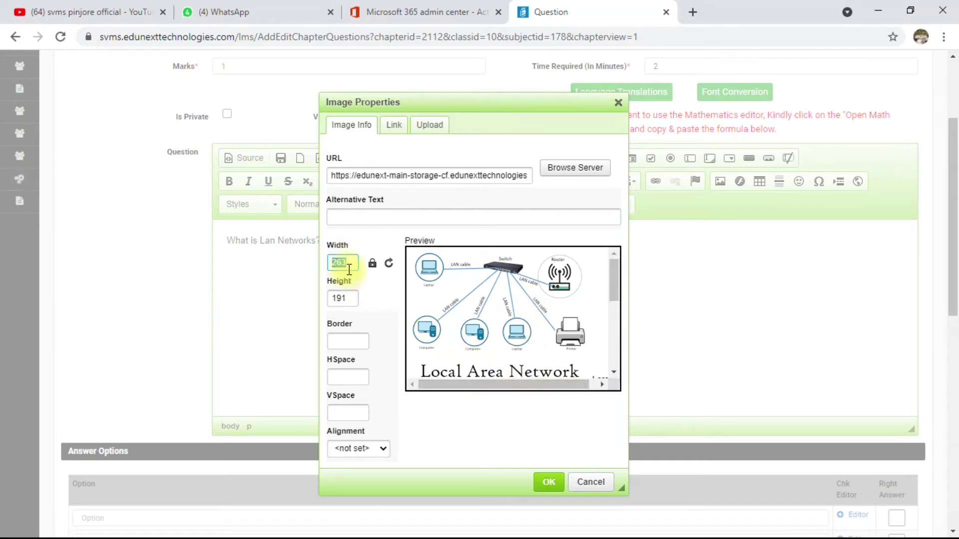
pyautogui.write('100')
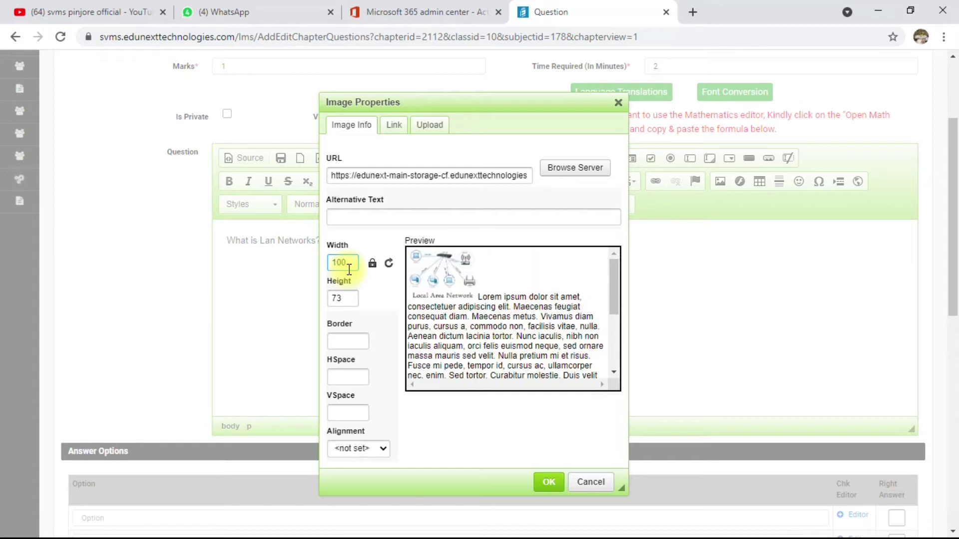
pyautogui.press('BackSpace')
pyautogui.press('BackSpace')
pyautogui.press('BackSpace')
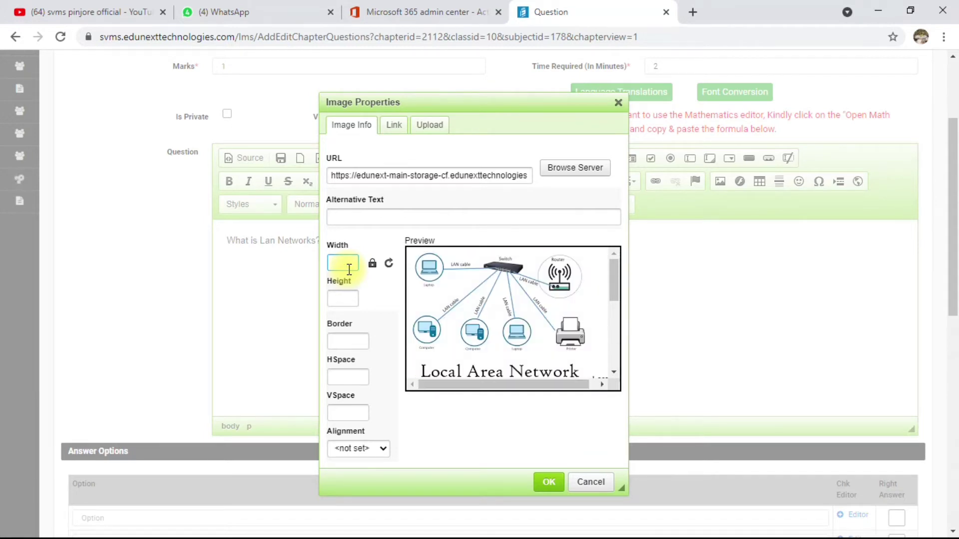
pyautogui.write('200')
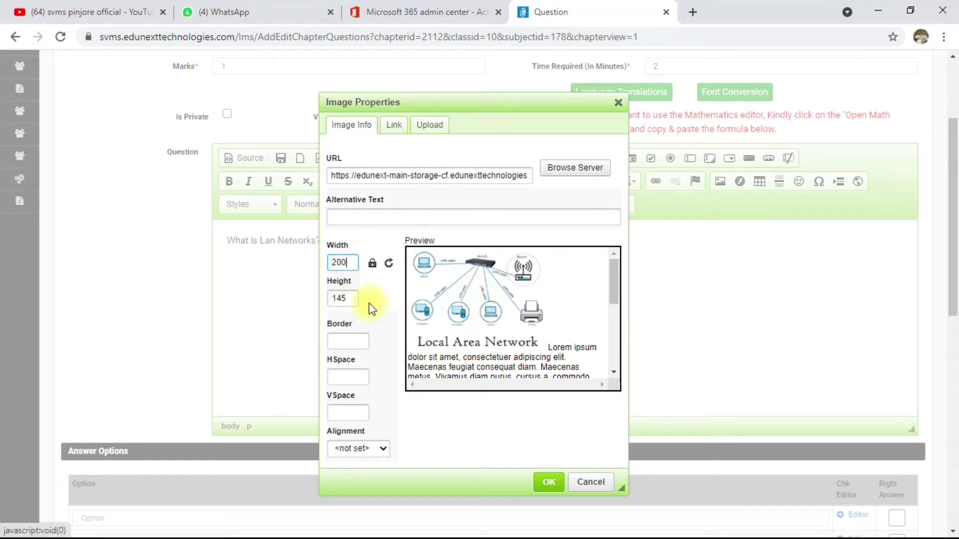
# Step: Set the Local Area Network image's height to 150 with locked proportions and give it a border of 1
pyautogui.click(350, 300)
pyautogui.press('BackSpace')
pyautogui.press('BackSpace')
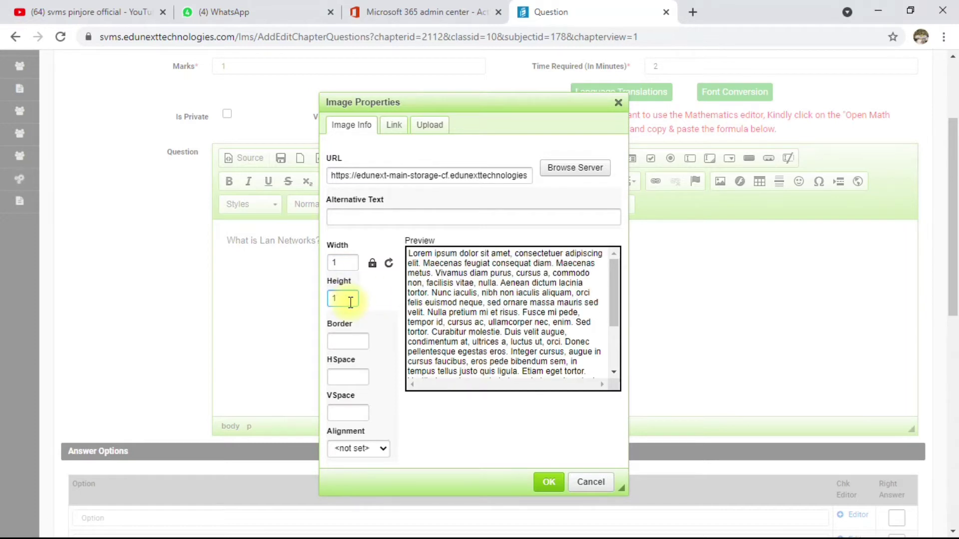
pyautogui.write('50')
pyautogui.scroll(-1, 354, 327)
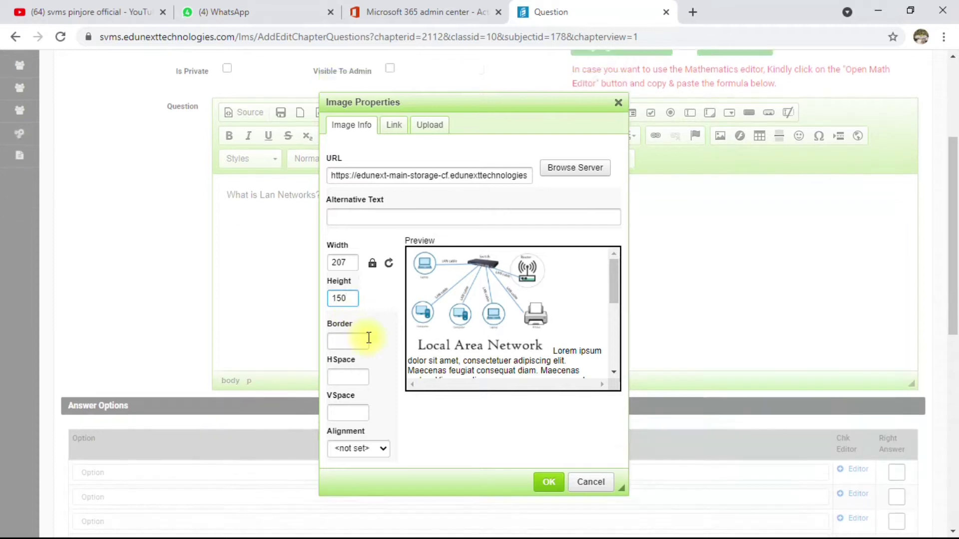
pyautogui.write('1')
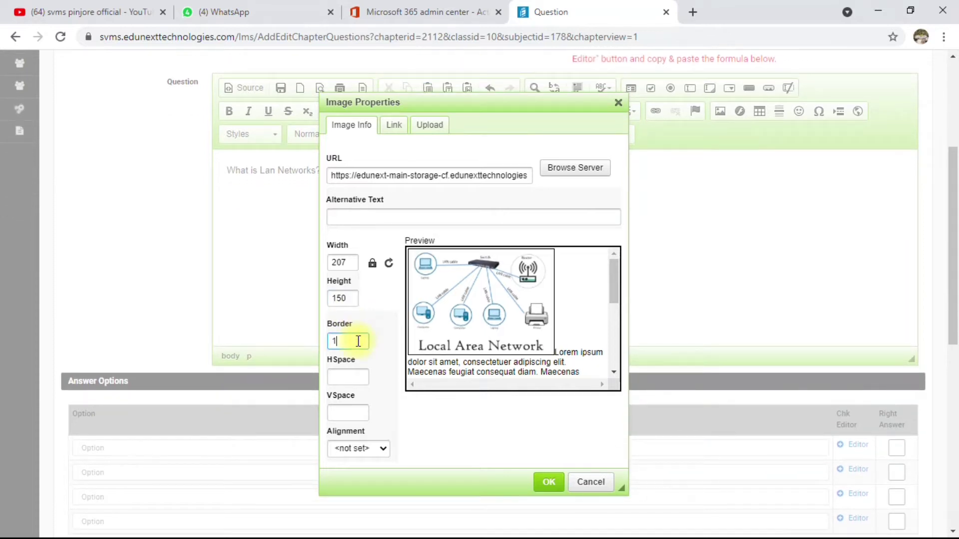
# Step: Set both the horizontal and vertical spacing of the Local Area Network image to 0
pyautogui.click(354, 375)
pyautogui.write('5')
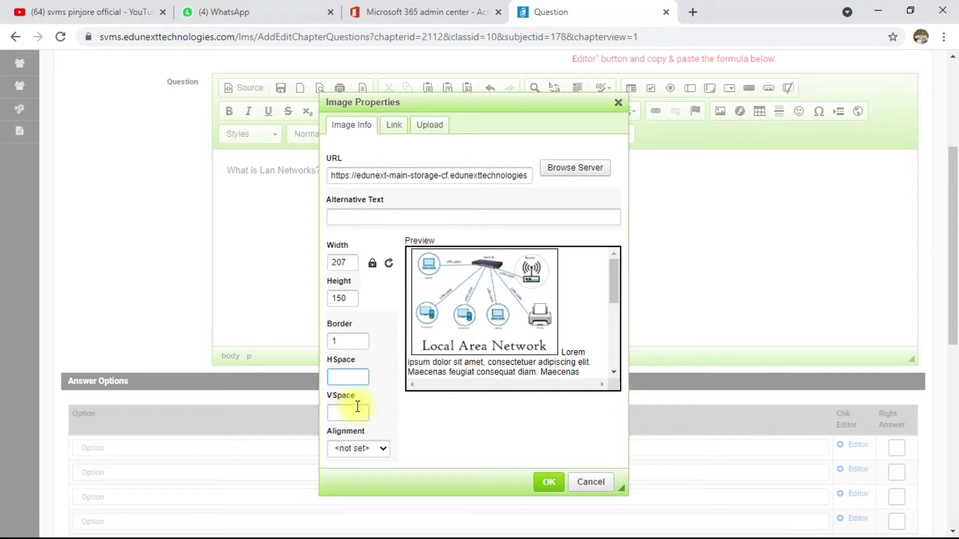
pyautogui.write('0')
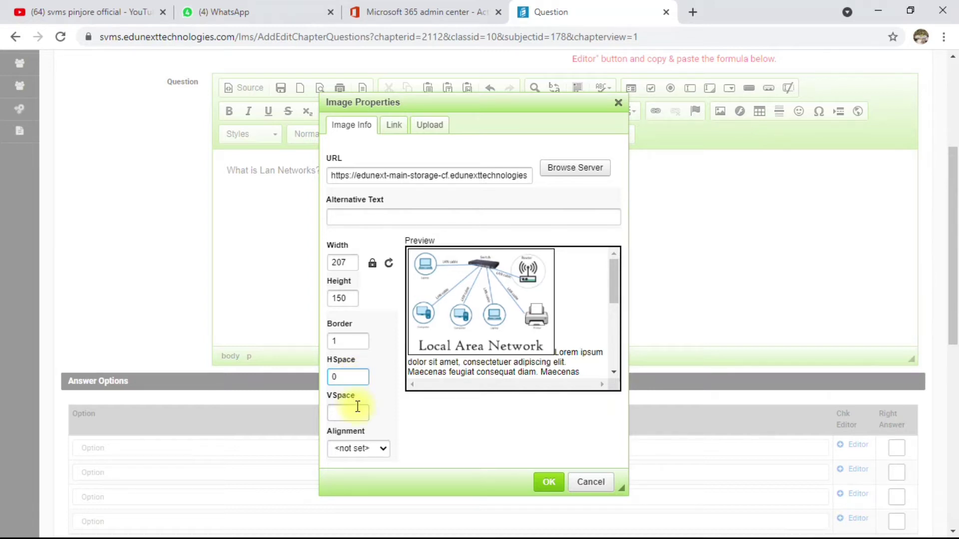
pyautogui.write('5')
pyautogui.scroll(-2, 394, 395)
# Step: Set the image's alignment to Left, check its preview and insert it into the question
pyautogui.click(382, 449)
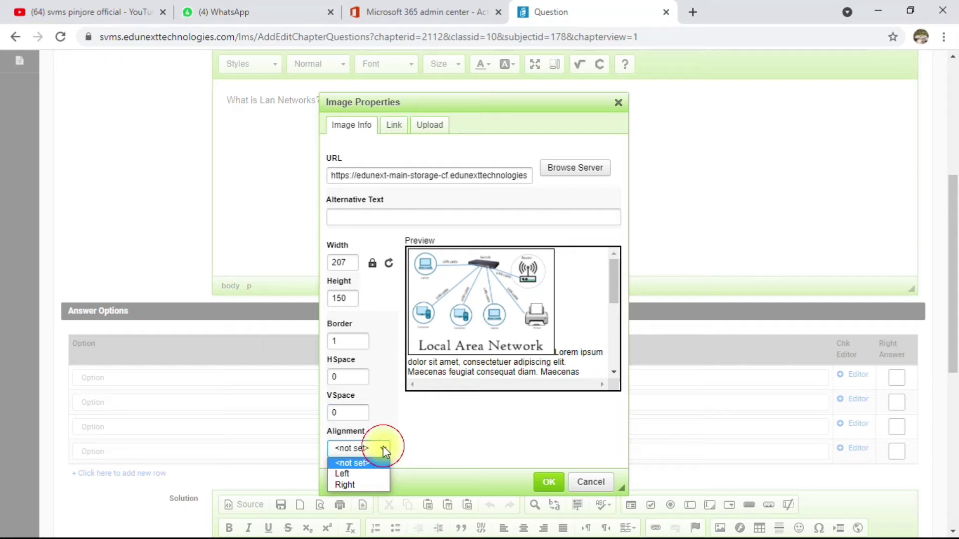
pyautogui.click(359, 473)
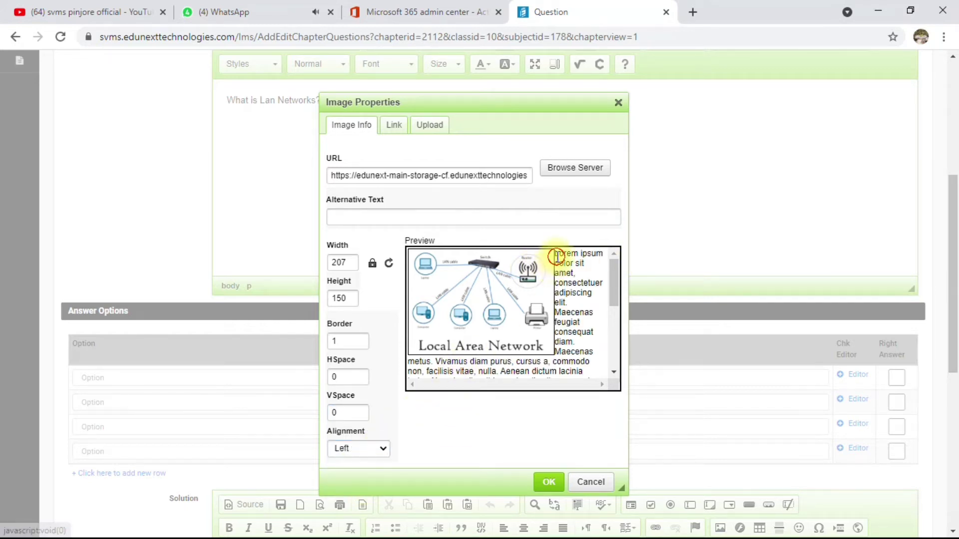
pyautogui.moveTo(555, 254); pyautogui.dragTo(598, 316)
pyautogui.scroll(-5, 523, 299)
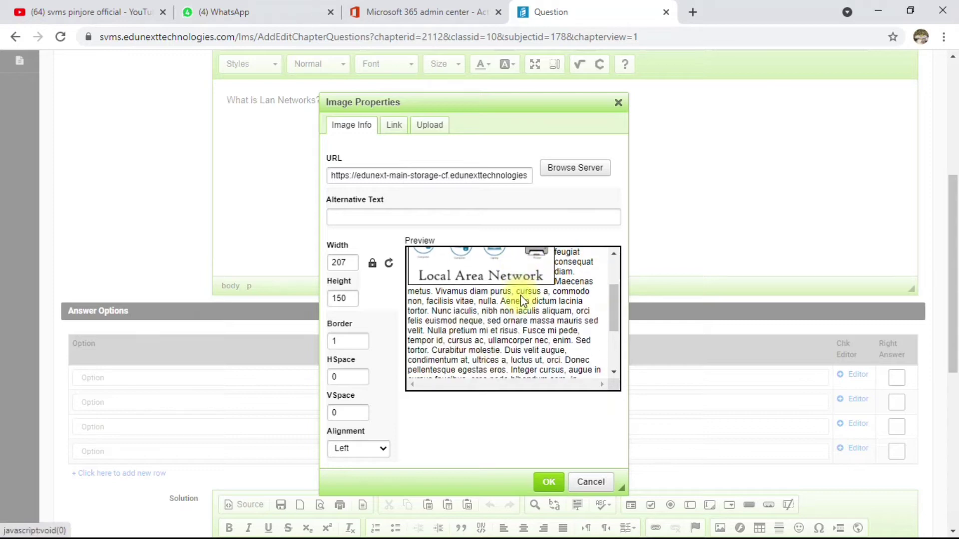
pyautogui.scroll(3, 535, 324)
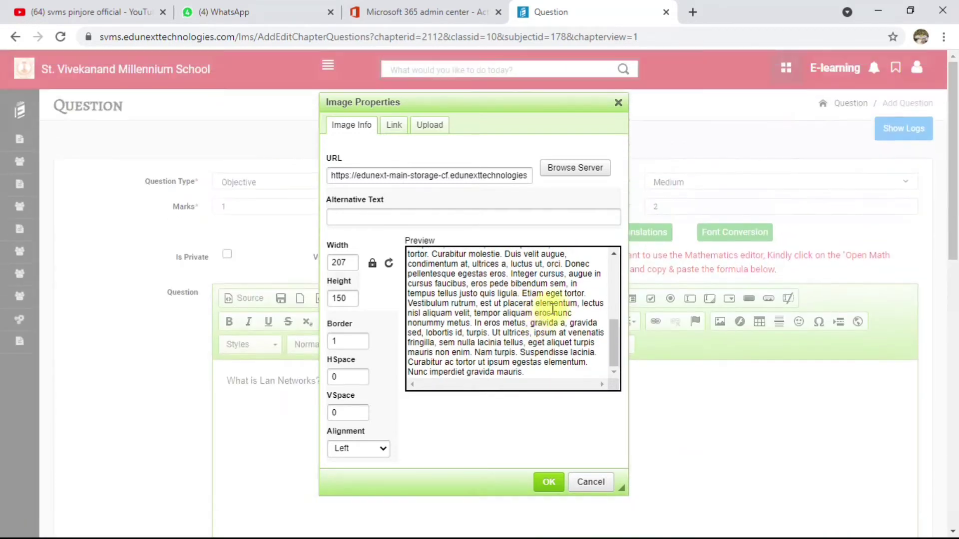
pyautogui.moveTo(614, 340); pyautogui.dragTo(625, 278)
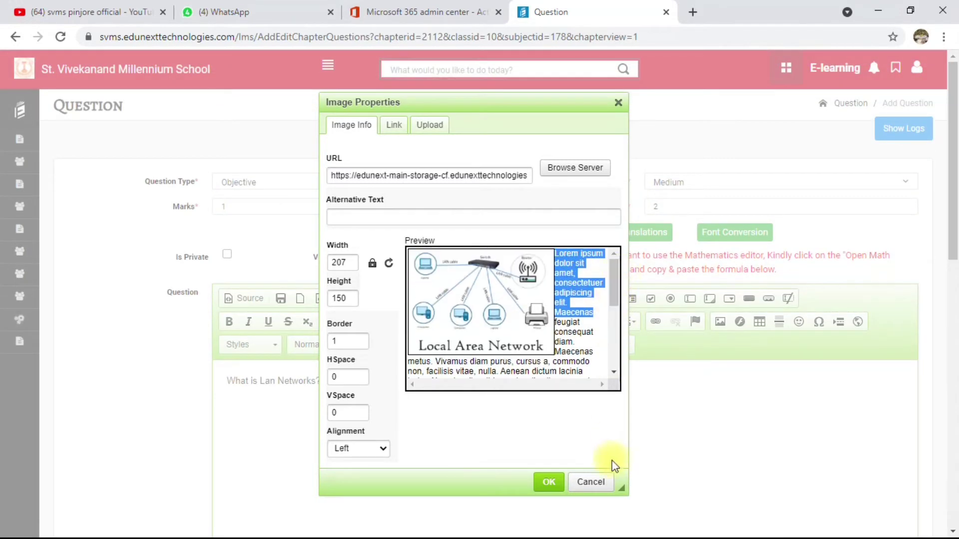
pyautogui.click(549, 482)
# Step: Open the option editor for the first answer option
pyautogui.scroll(-1, 516, 398)
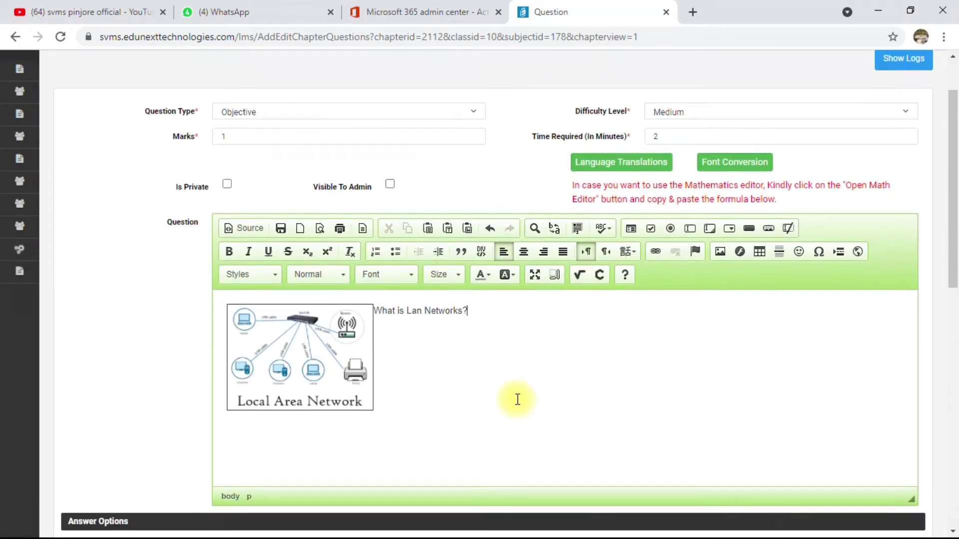
pyautogui.scroll(-2, 484, 375)
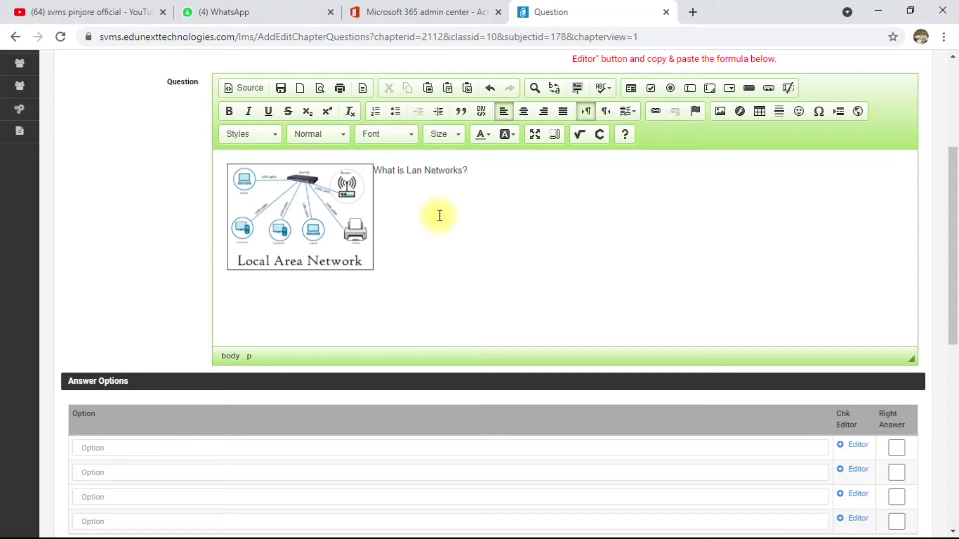
pyautogui.scroll(-3, 440, 216)
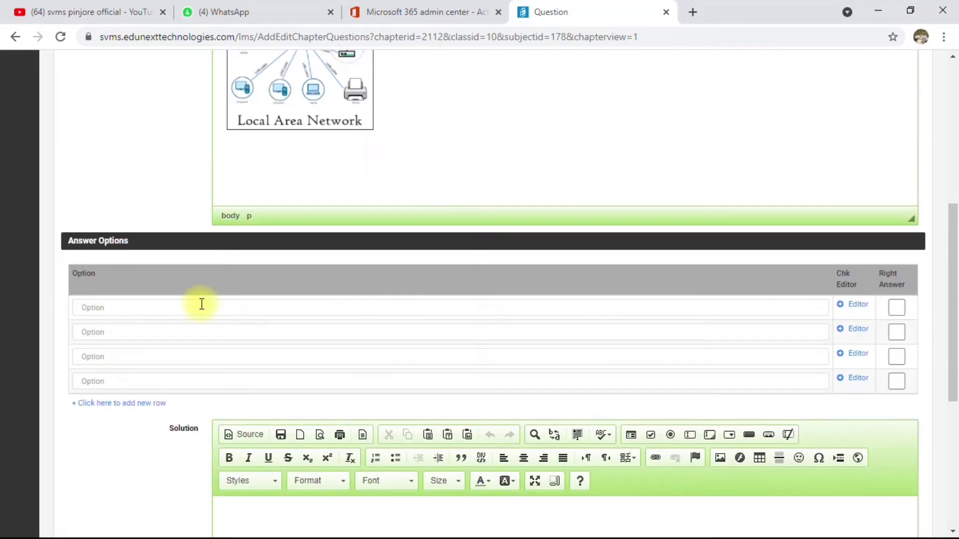
pyautogui.click(202, 305)
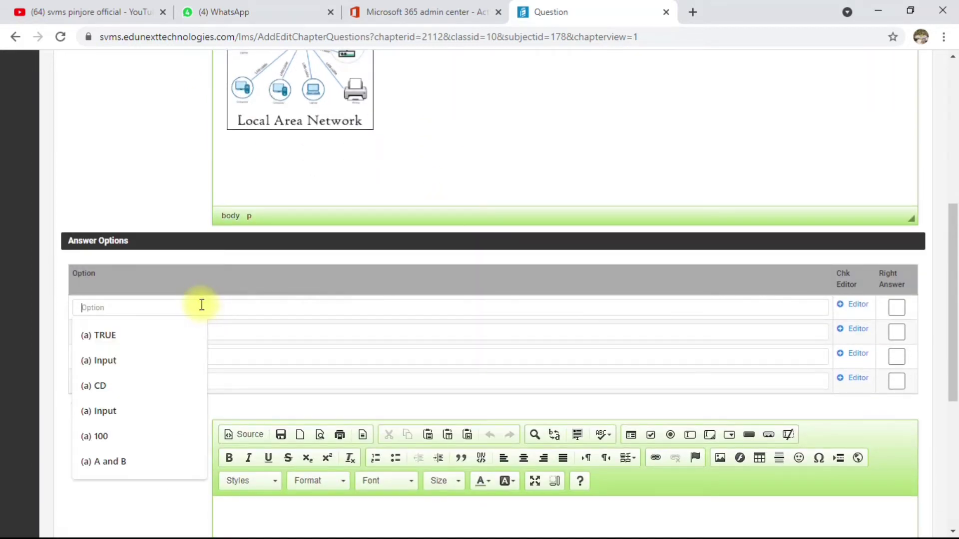
pyautogui.click(730, 280)
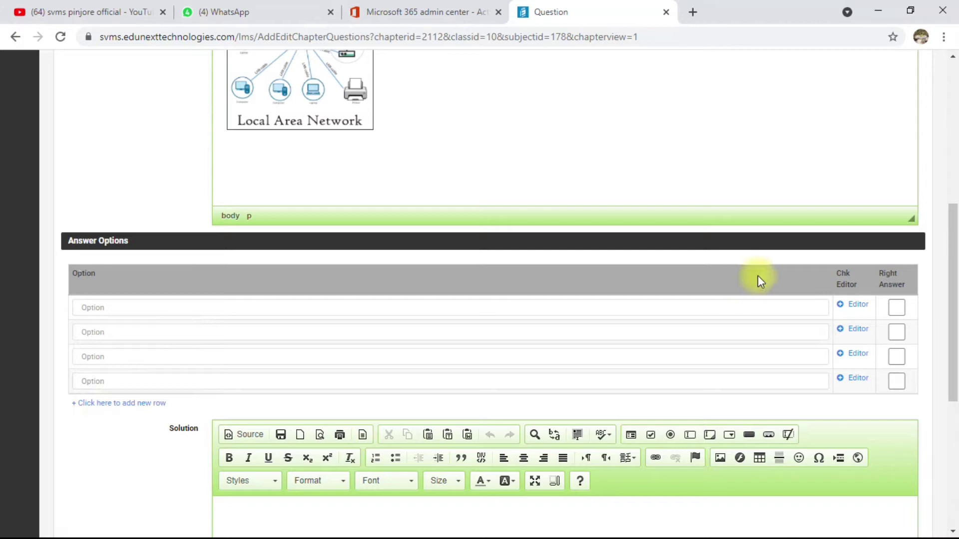
pyautogui.click(858, 305)
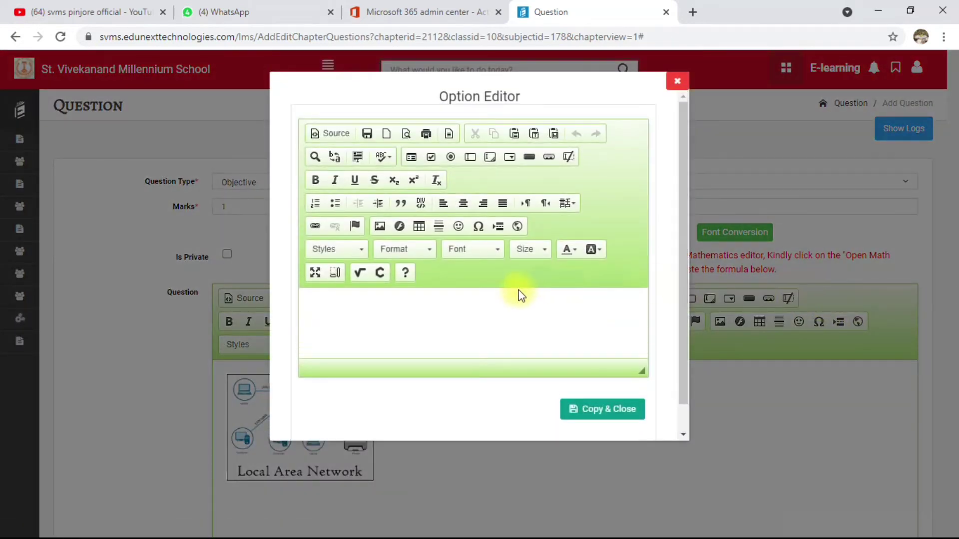
# Step: Upload op1.jpg from the Desktop to the server as the image for the first answer option
pyautogui.click(377, 226)
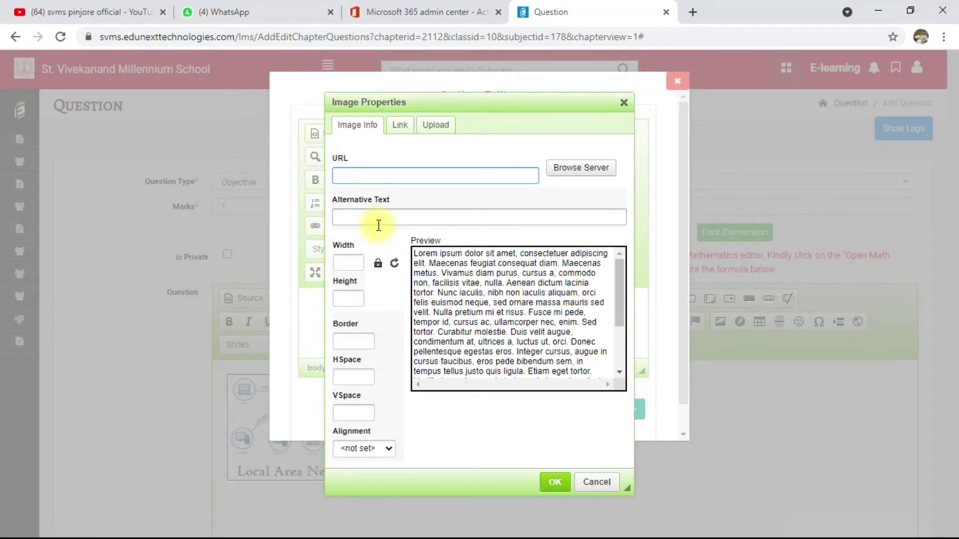
pyautogui.click(408, 131)
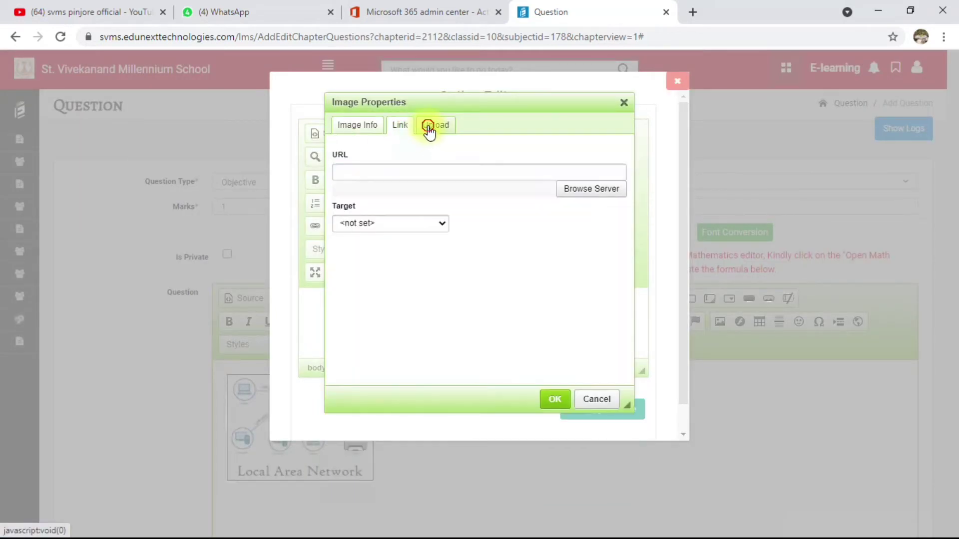
pyautogui.click(436, 129)
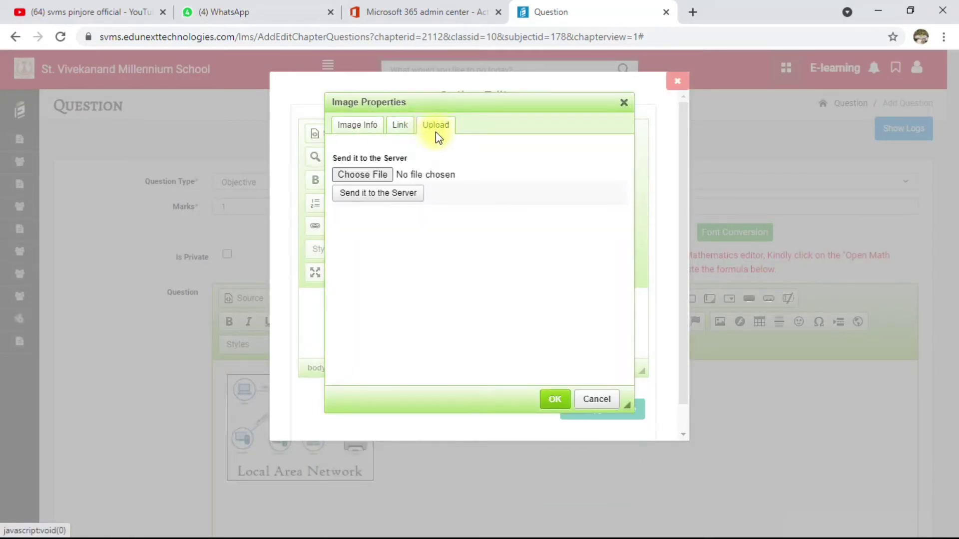
pyautogui.click(363, 175)
pyautogui.click(321, 154)
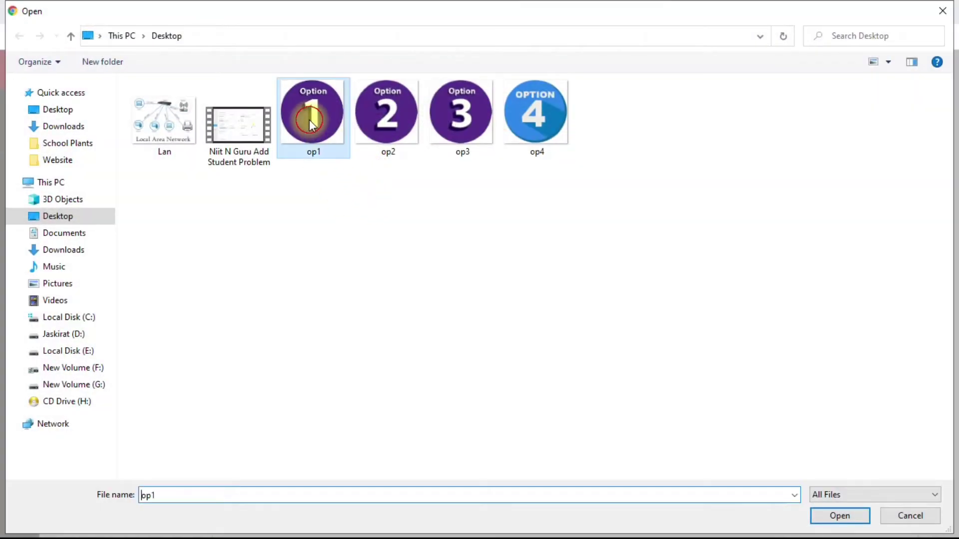
pyautogui.click(824, 515)
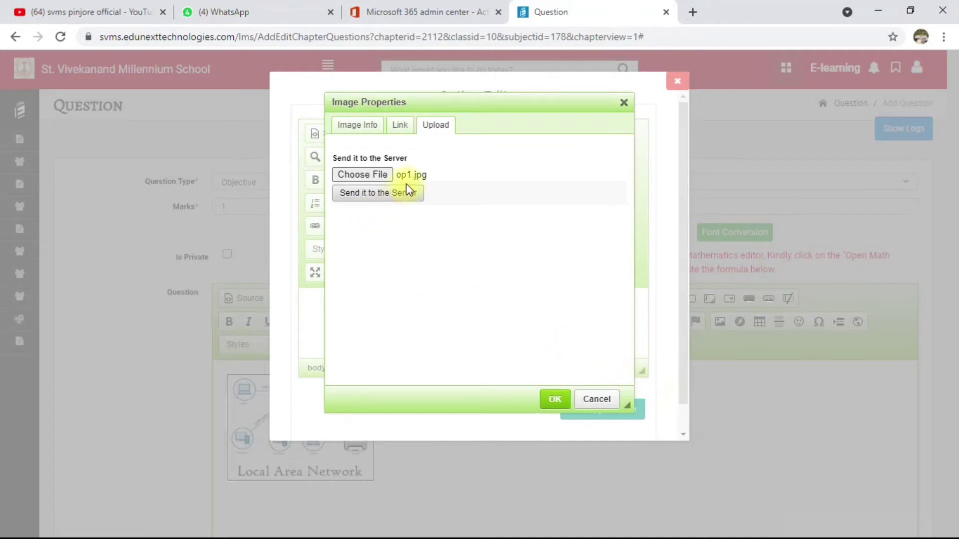
pyautogui.click(399, 194)
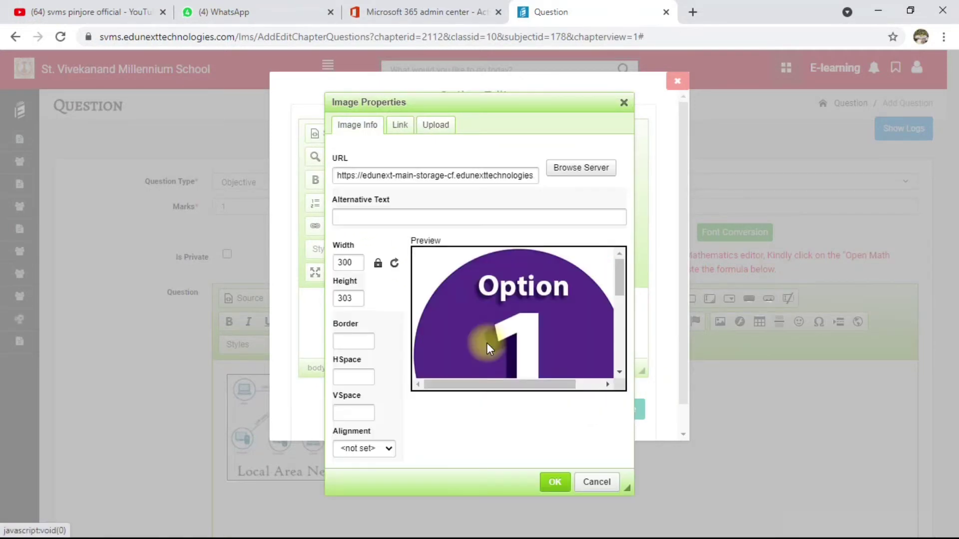
# Step: Set the first answer option's image width to 100 with proportional height and check its preview
pyautogui.scroll(-5, 527, 322)
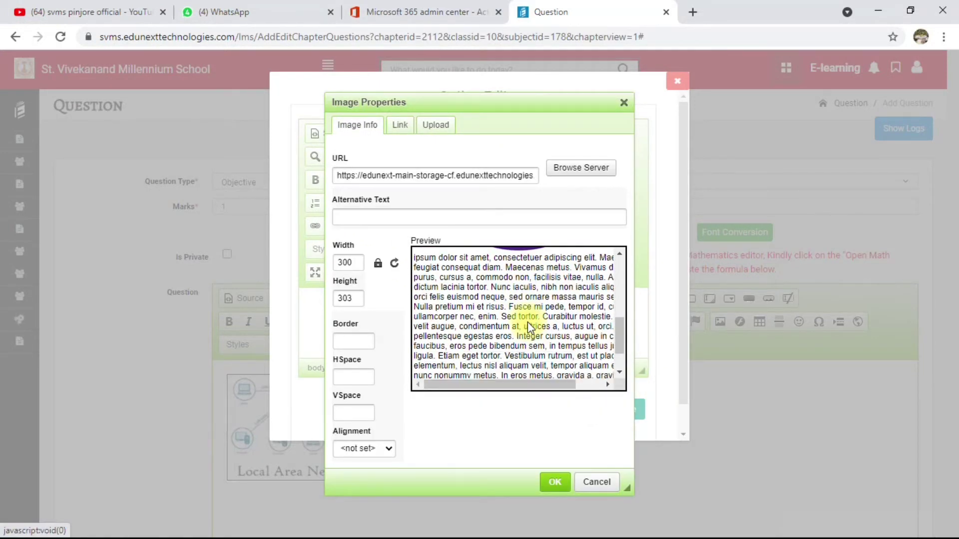
pyautogui.scroll(4, 528, 321)
pyautogui.click(354, 259)
pyautogui.write('1')
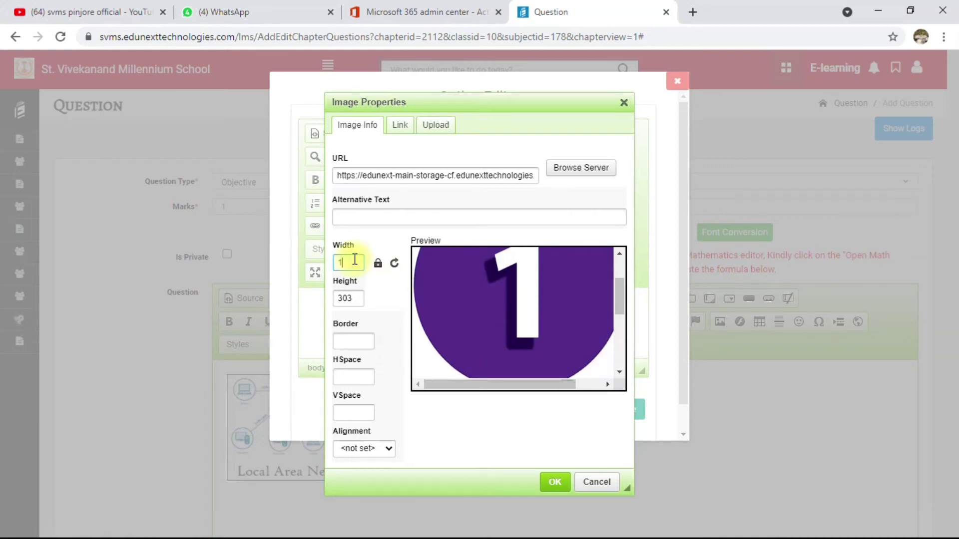
pyautogui.write('00')
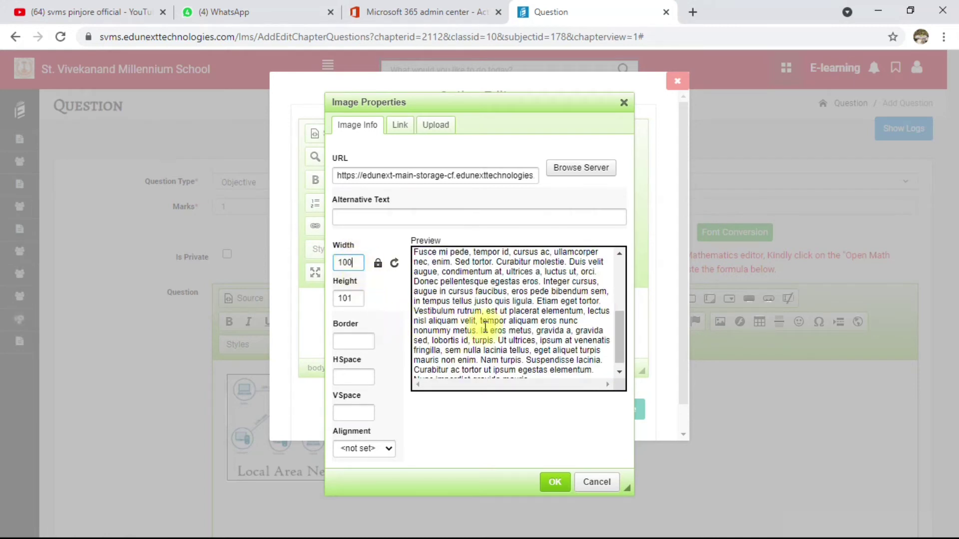
pyautogui.scroll(3, 486, 327)
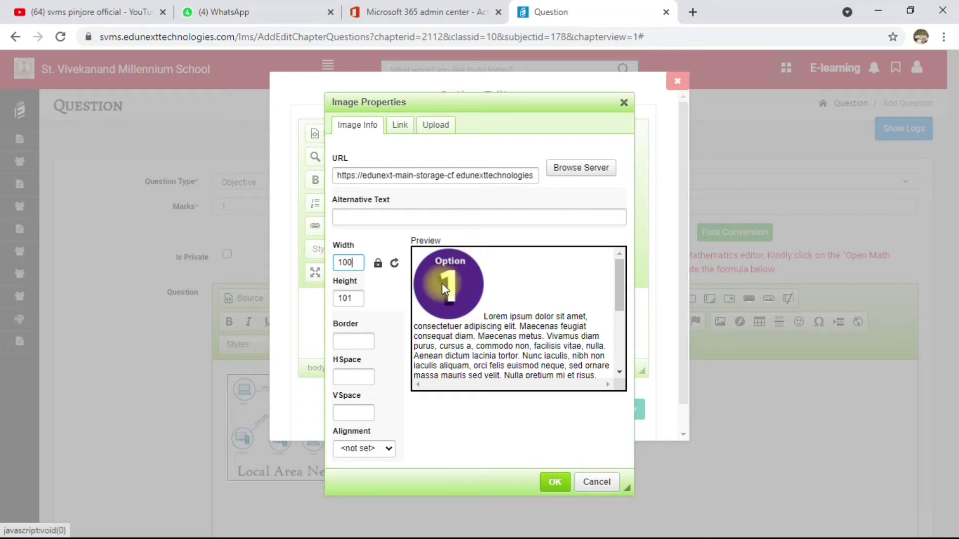
# Step: Give the Option 1 image a border of 1 and Left alignment, and copy it into the first answer option
pyautogui.click(365, 338)
pyautogui.write('1')
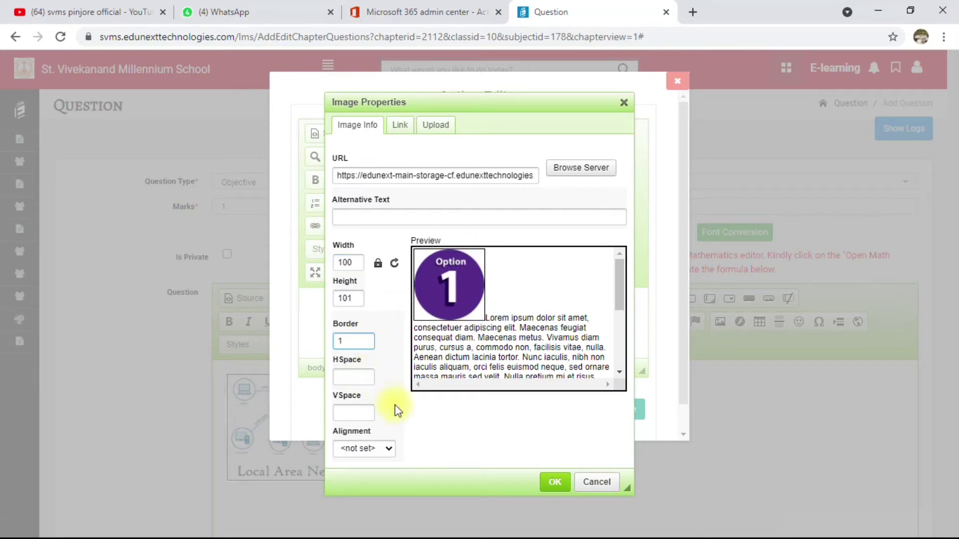
pyautogui.click(380, 452)
pyautogui.click(372, 459)
pyautogui.click(372, 477)
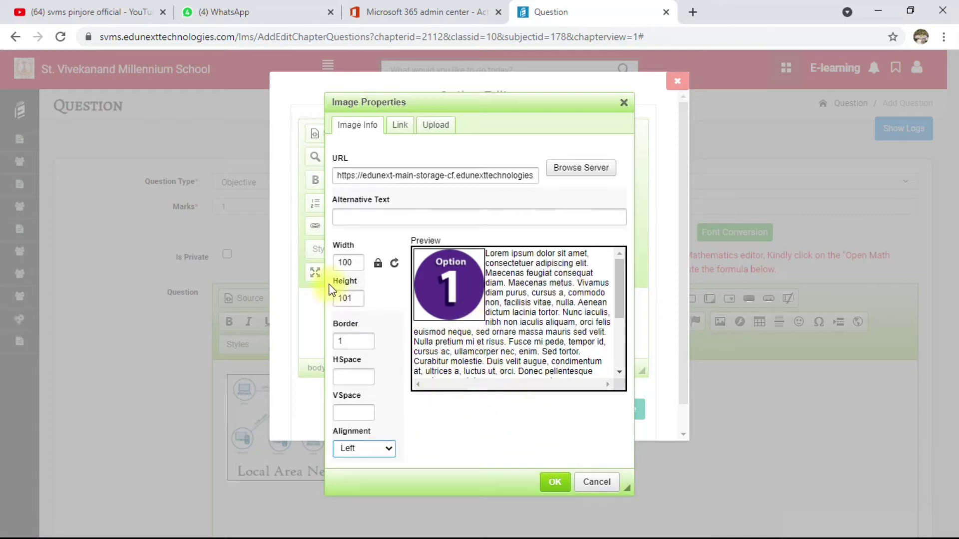
pyautogui.click(554, 482)
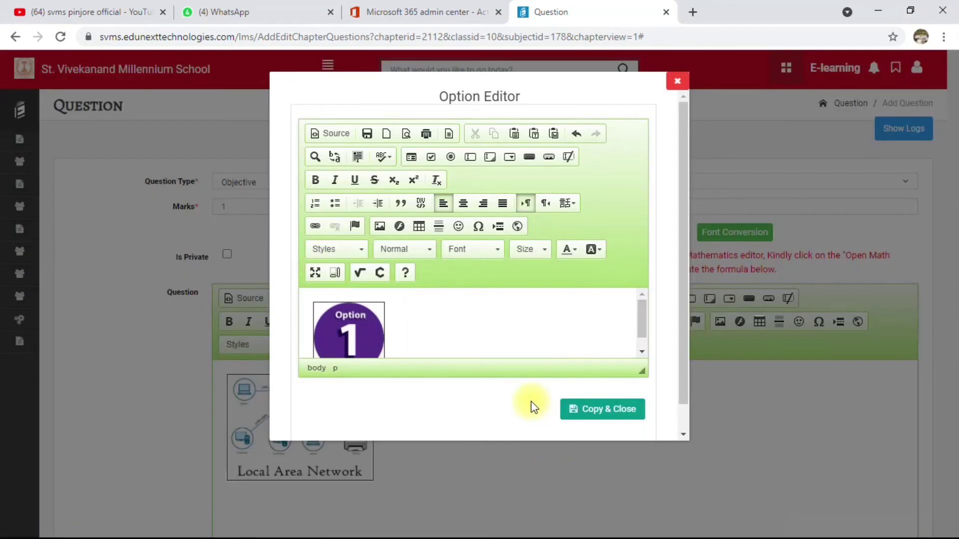
pyautogui.click(608, 418)
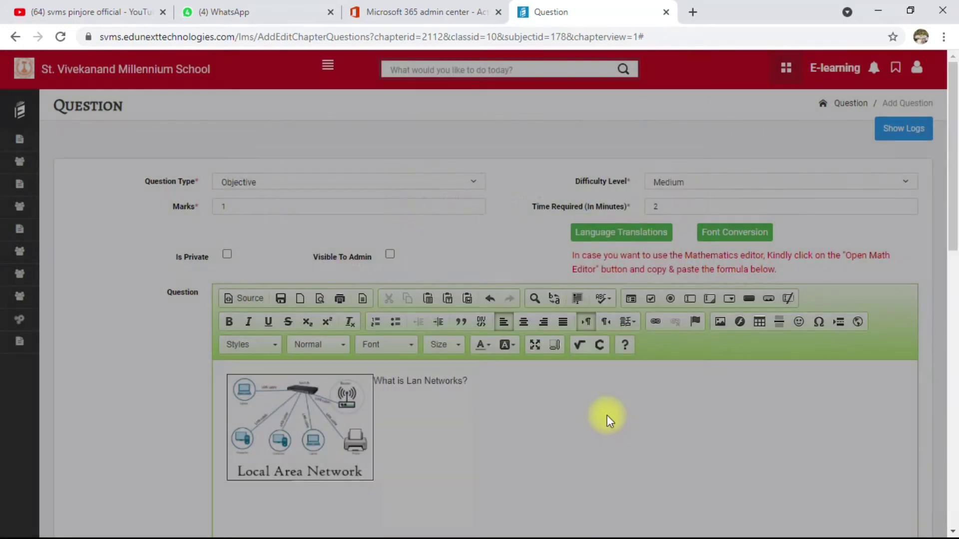
# Step: Upload op2.jpg from the Desktop to the server as the image for the second answer option
pyautogui.scroll(-7, 561, 378)
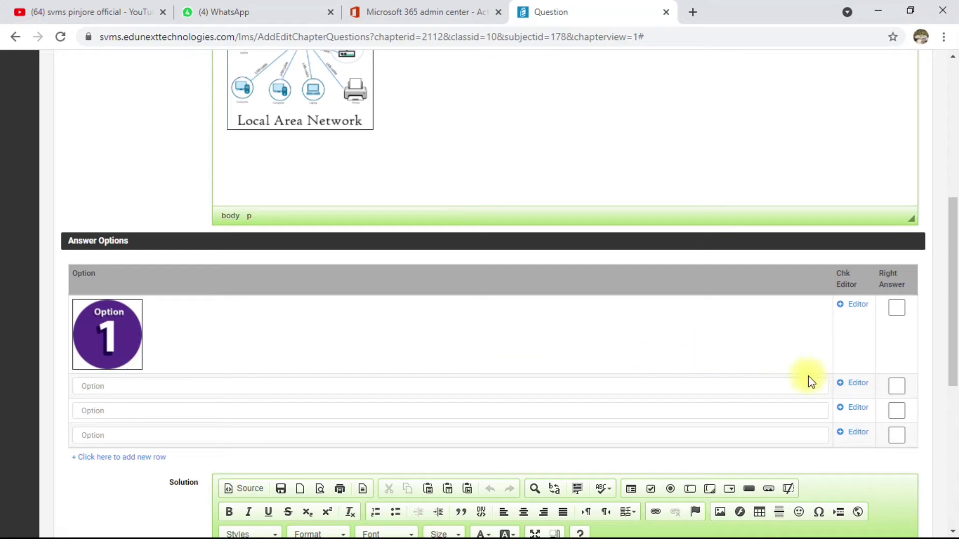
pyautogui.click(867, 383)
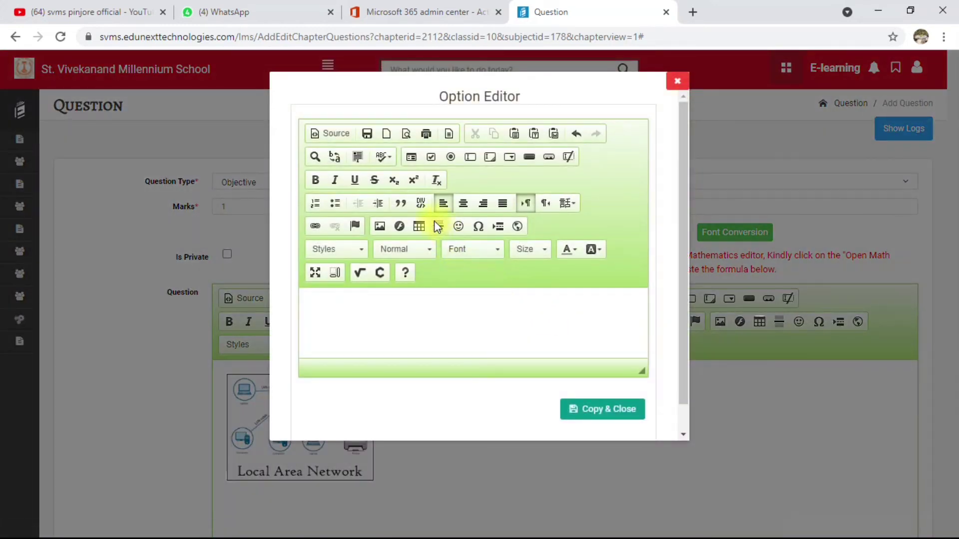
pyautogui.click(380, 227)
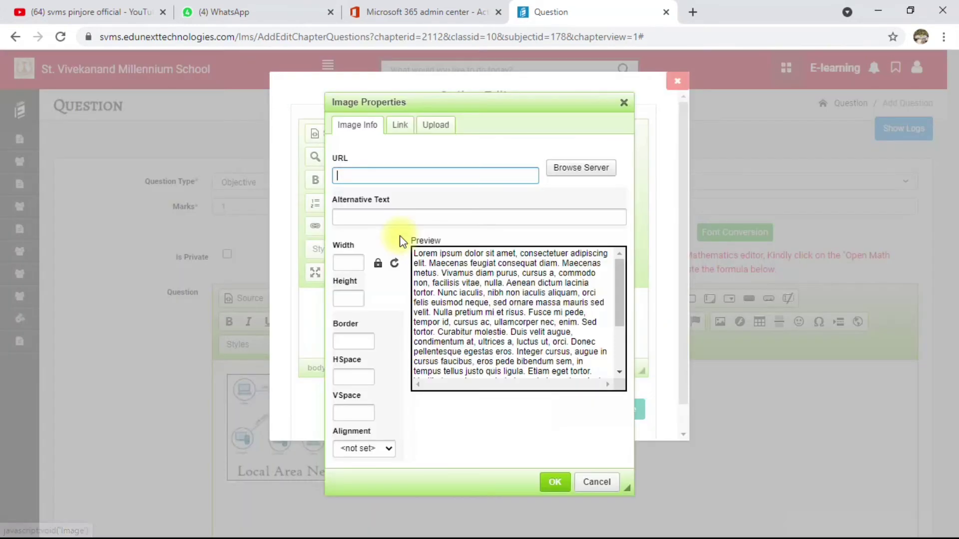
pyautogui.click(438, 132)
pyautogui.click(361, 175)
pyautogui.click(403, 138)
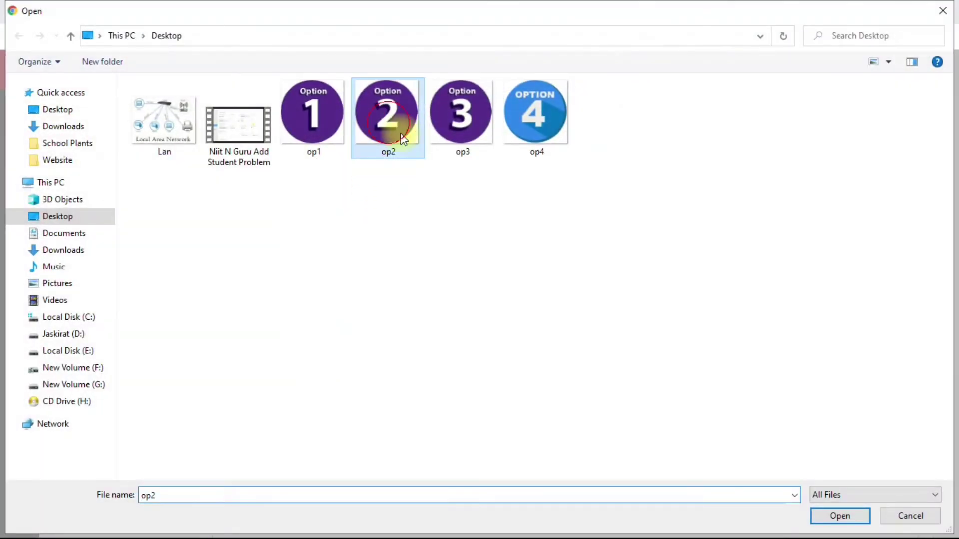
pyautogui.click(824, 509)
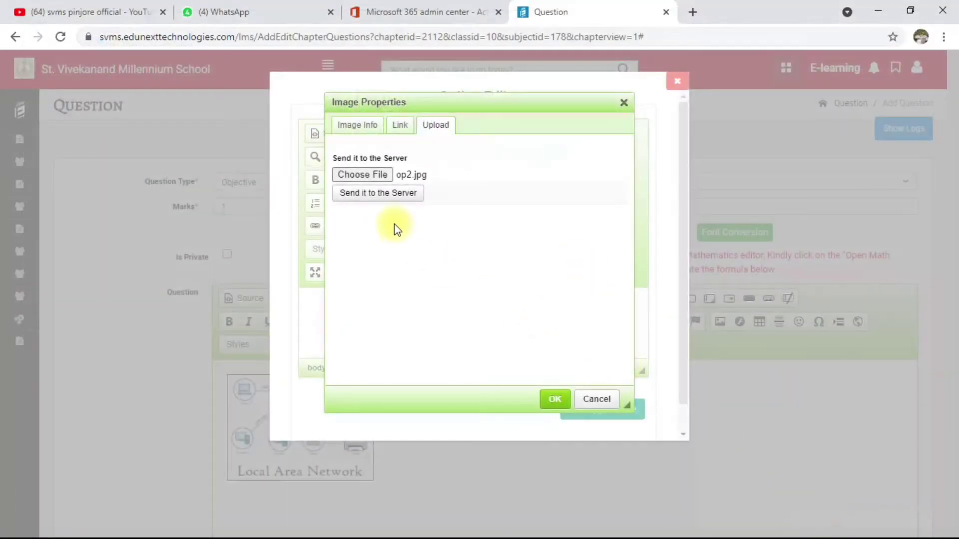
pyautogui.click(385, 192)
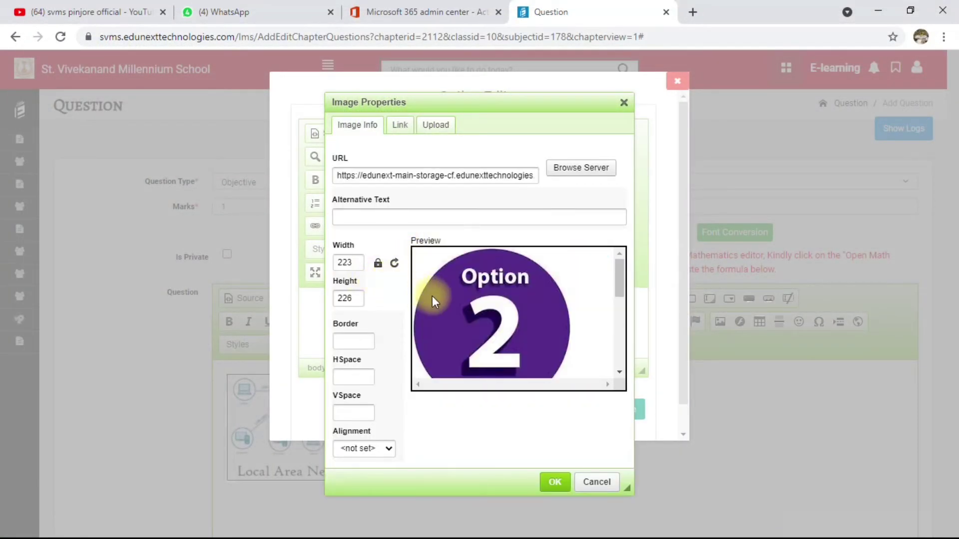
# Step: Set the Option 2 image to width 100, border 1 and Left alignment, and copy it into the second answer option
pyautogui.click(346, 261)
pyautogui.write('100')
pyautogui.click(353, 341)
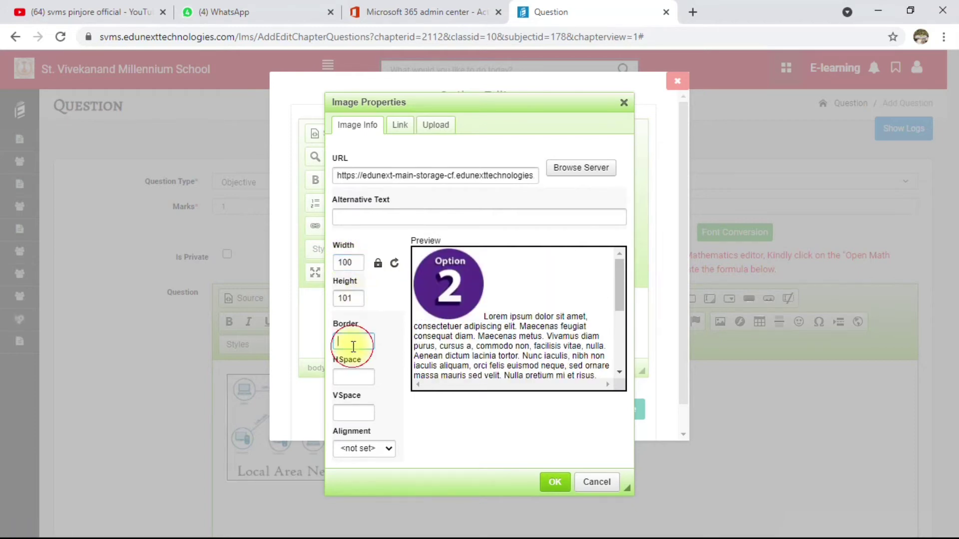
pyautogui.write('1')
pyautogui.click(386, 449)
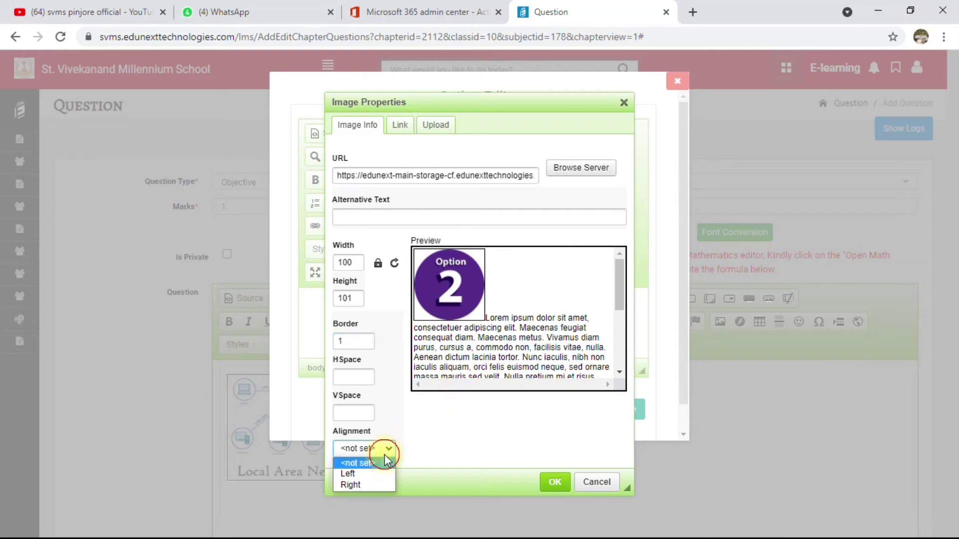
pyautogui.click(368, 475)
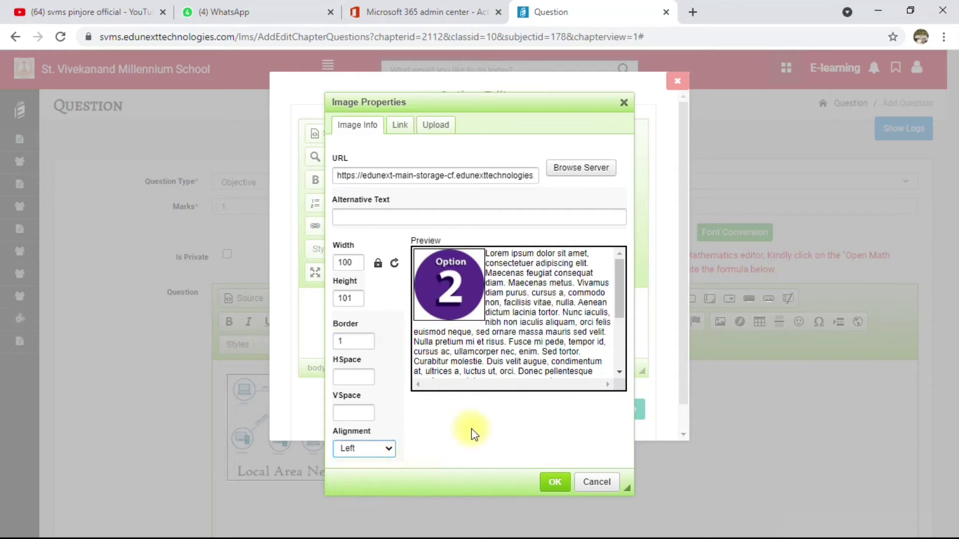
pyautogui.click(555, 475)
pyautogui.click(578, 411)
# Step: Upload op3.jpg to the server as the image for the third answer option
pyautogui.scroll(-1, 582, 386)
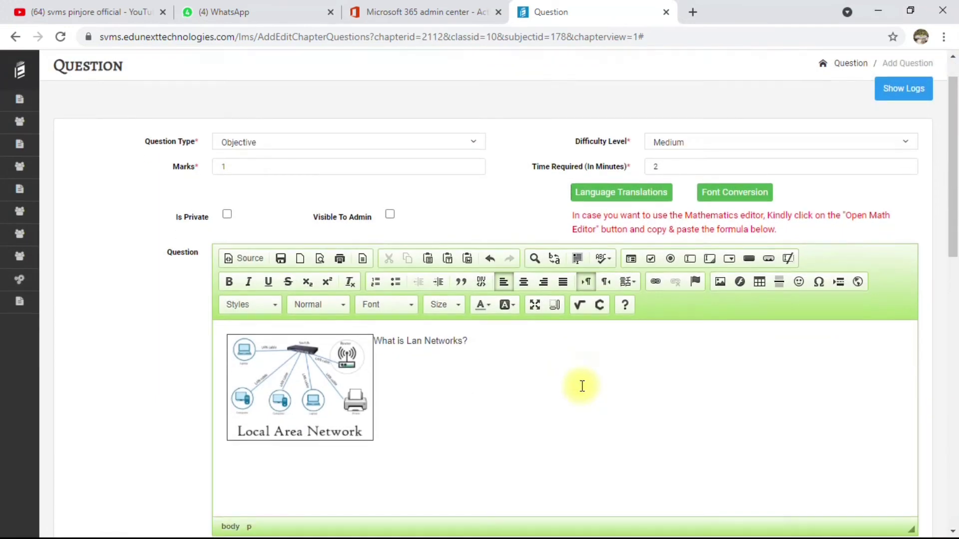
pyautogui.scroll(-9, 582, 386)
pyautogui.click(855, 322)
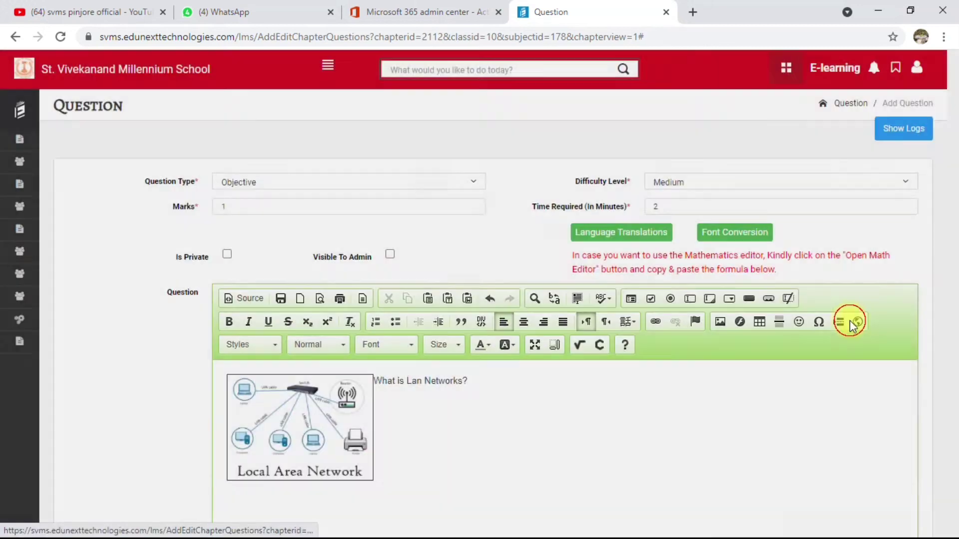
pyautogui.click(379, 227)
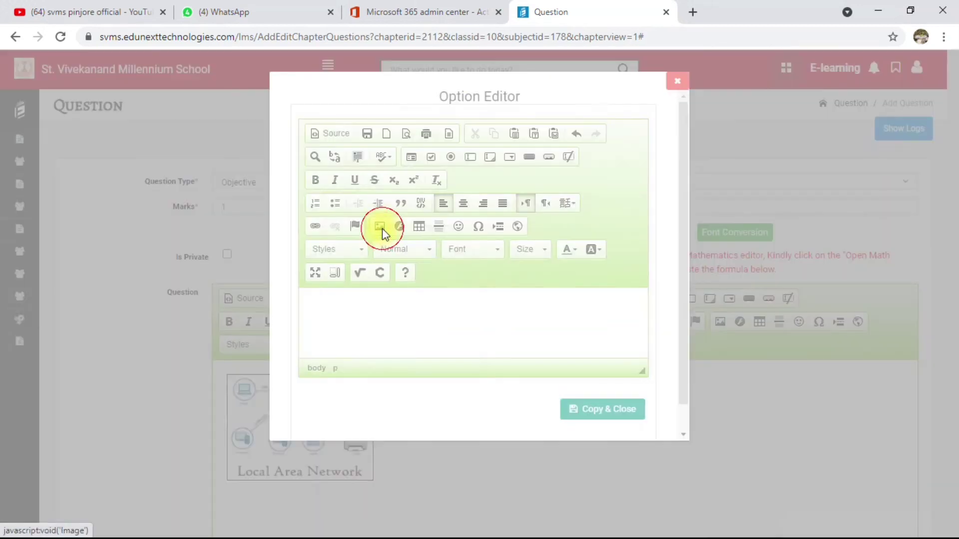
pyautogui.click(424, 127)
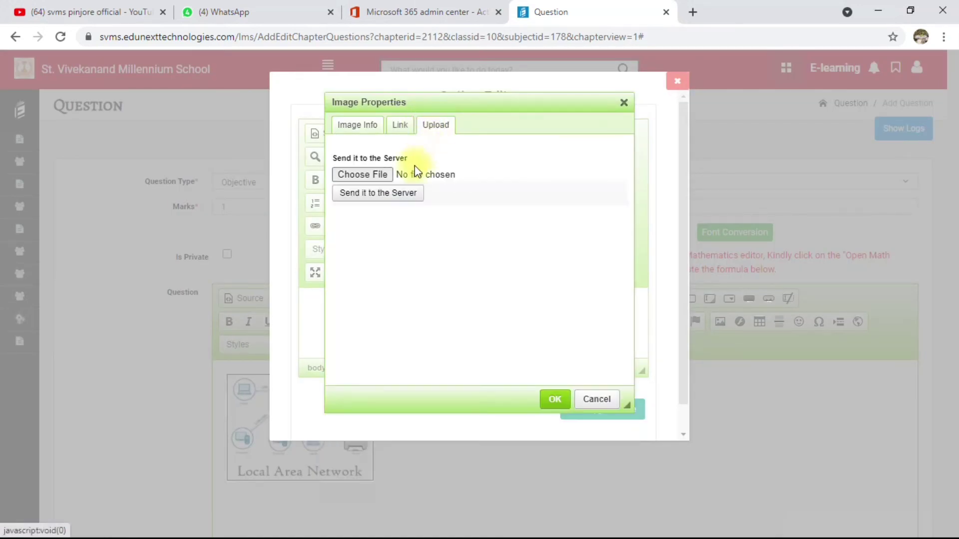
pyautogui.click(367, 173)
pyautogui.click(434, 121)
pyautogui.doubleClick(434, 117)
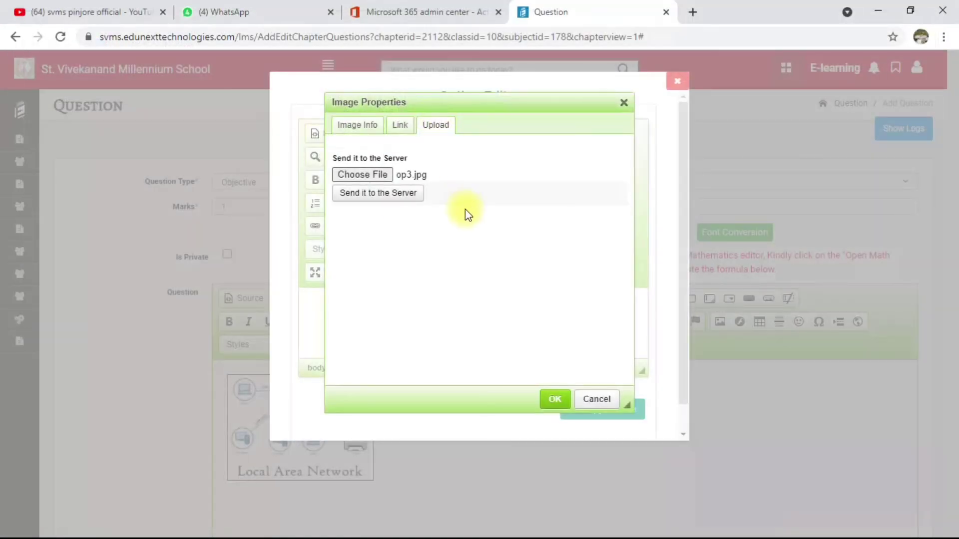
pyautogui.click(407, 199)
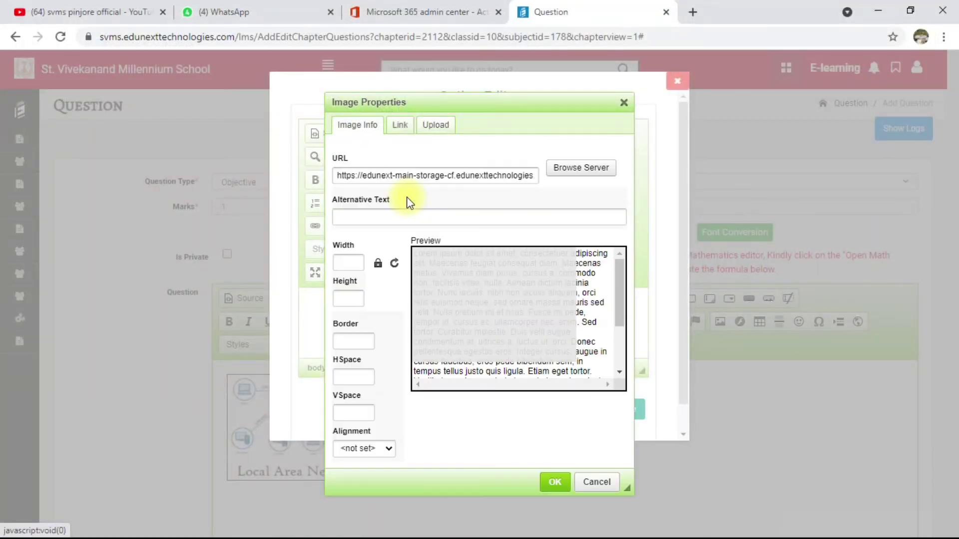
# Step: Set the Option 3 image to width 100, border 1 and Left alignment, and copy it into the third answer option
pyautogui.click(365, 263)
pyautogui.write('100')
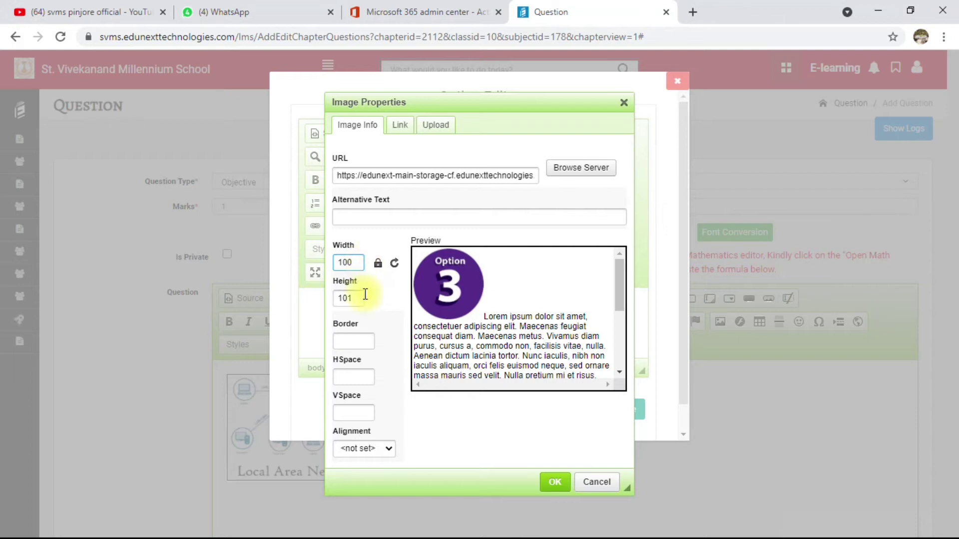
pyautogui.write('1')
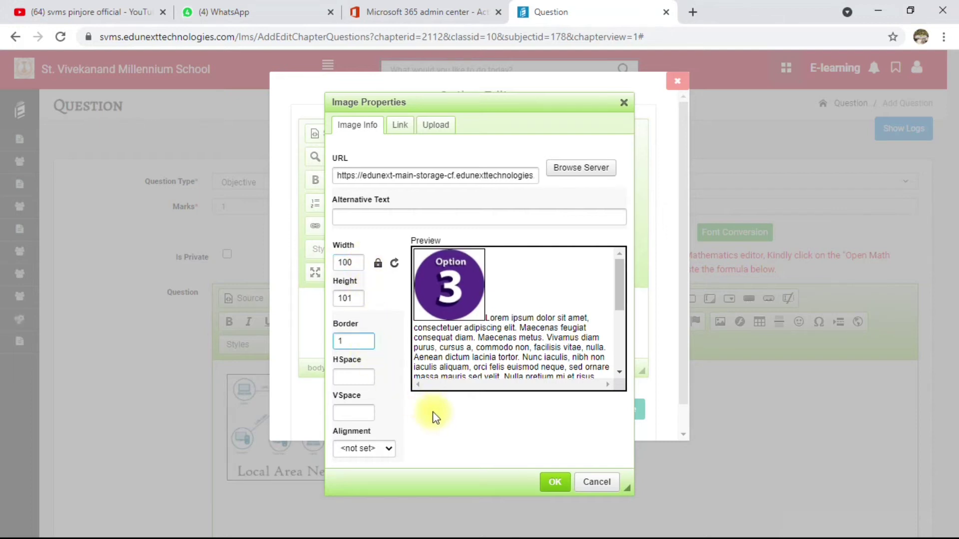
pyautogui.click(387, 450)
pyautogui.click(361, 477)
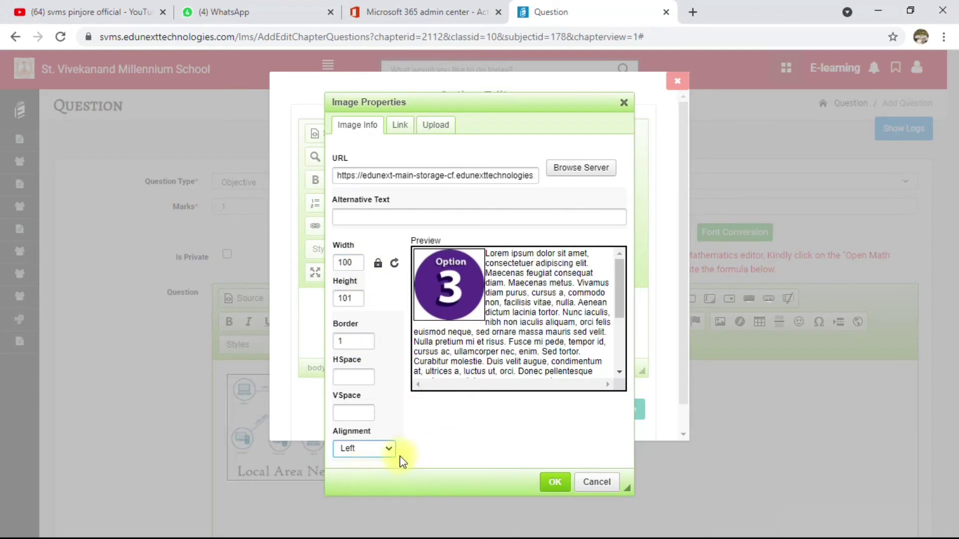
pyautogui.click(554, 481)
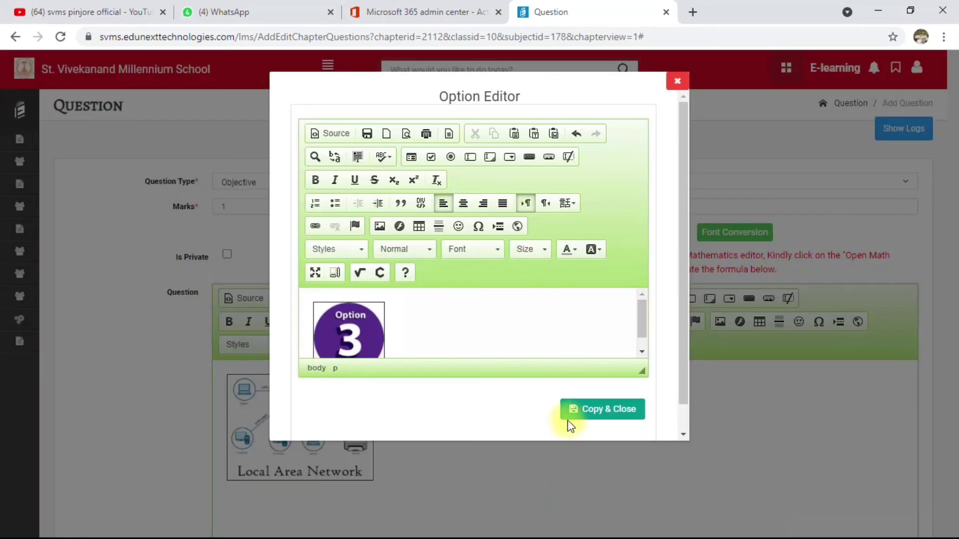
pyautogui.click(591, 412)
# Step: Mark the third option as the right answer and save the question
pyautogui.scroll(-4, 589, 399)
pyautogui.scroll(-4, 594, 370)
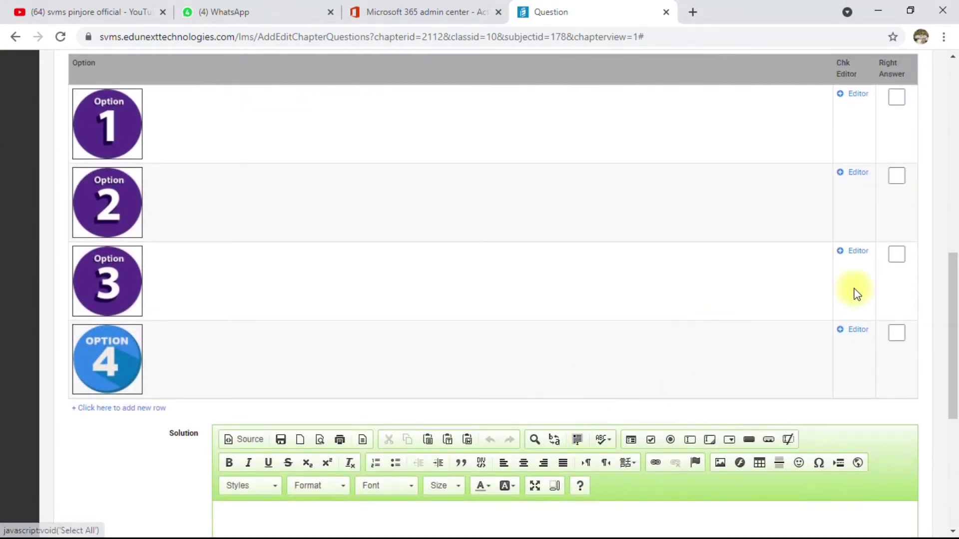
pyautogui.click(895, 257)
pyautogui.scroll(1, 600, 299)
pyautogui.scroll(4, 609, 310)
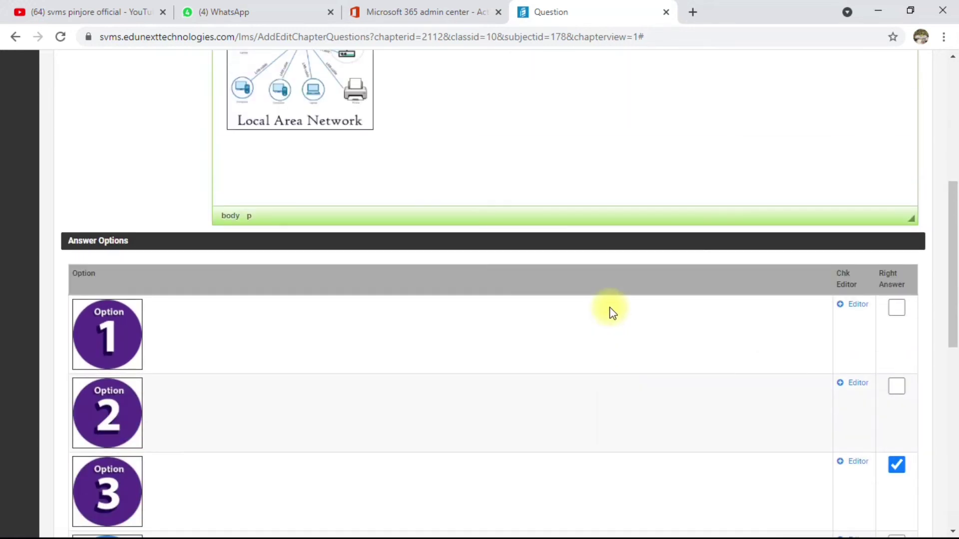
pyautogui.scroll(-7, 609, 310)
pyautogui.scroll(-3, 610, 307)
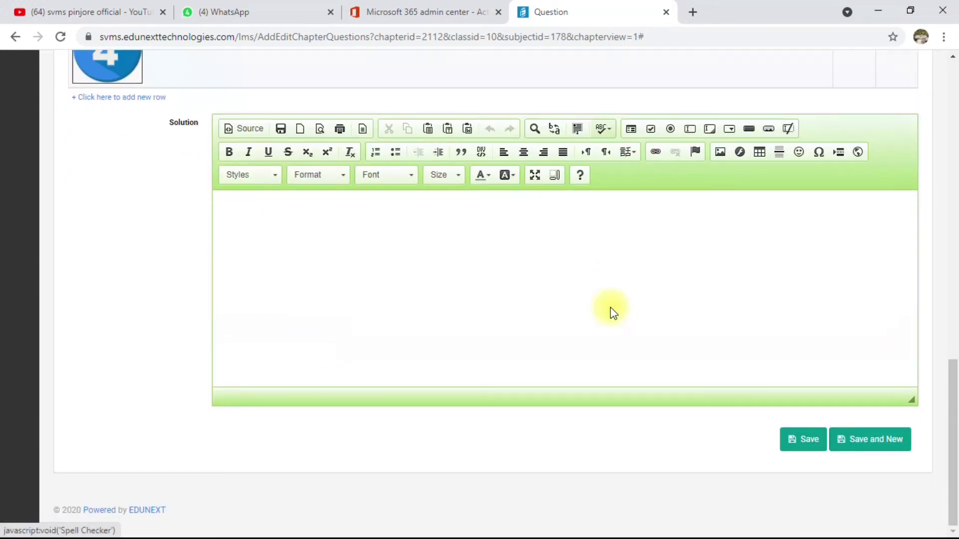
pyautogui.click(815, 446)
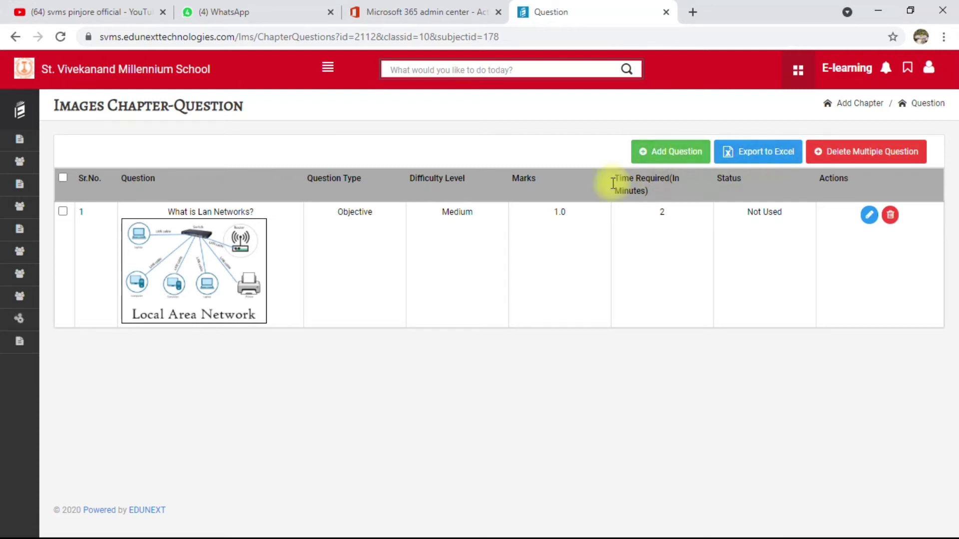
pyautogui.doubleClick(81, 212)
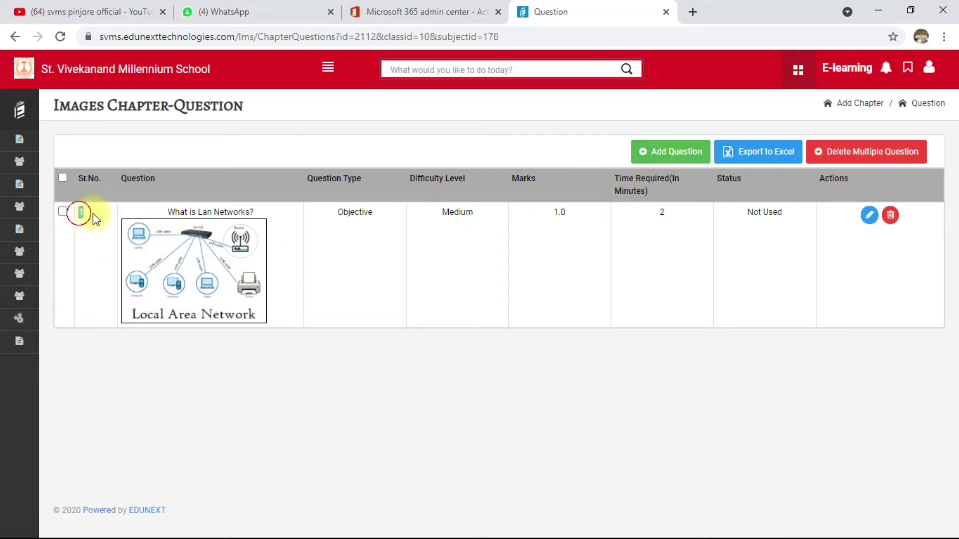
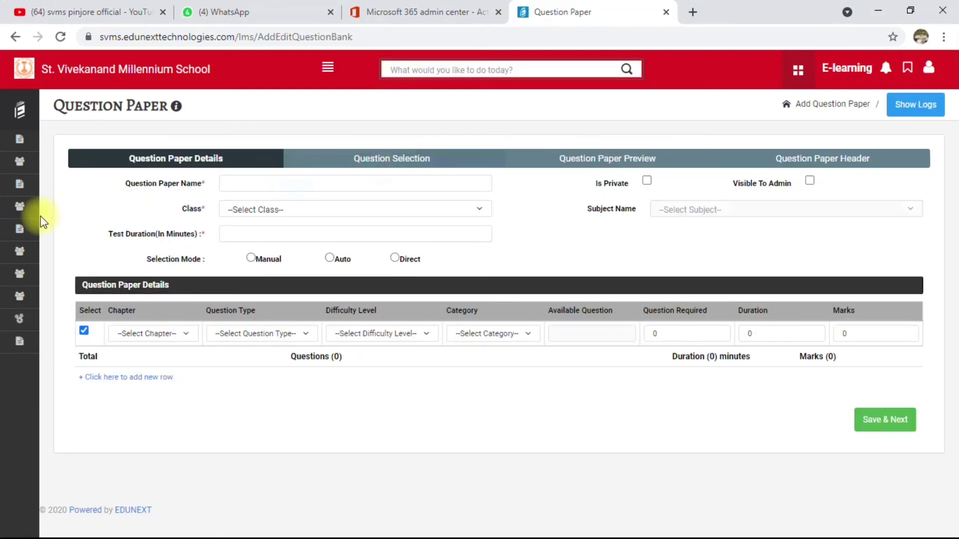
# Step: Open the list of question papers in the E-learning module
pyautogui.click(32, 219)
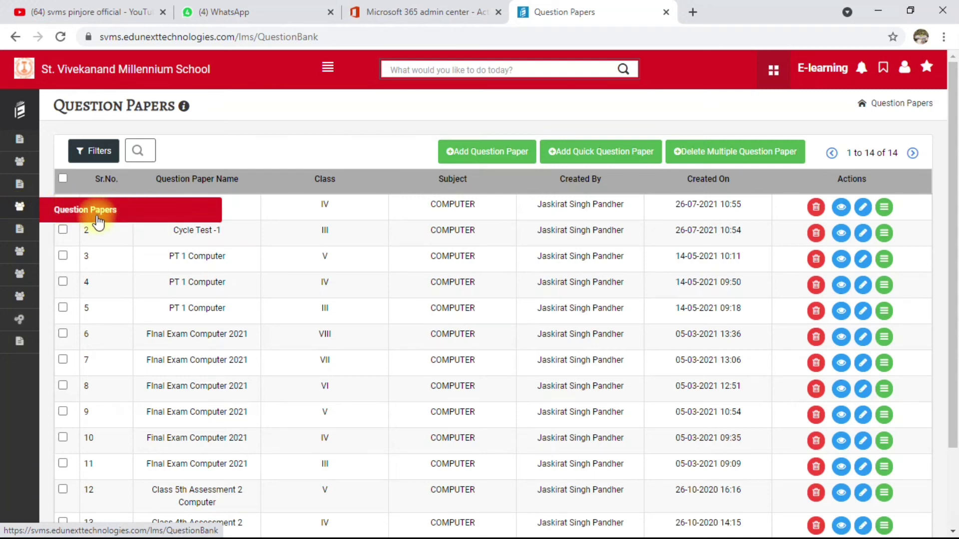
pyautogui.click(116, 218)
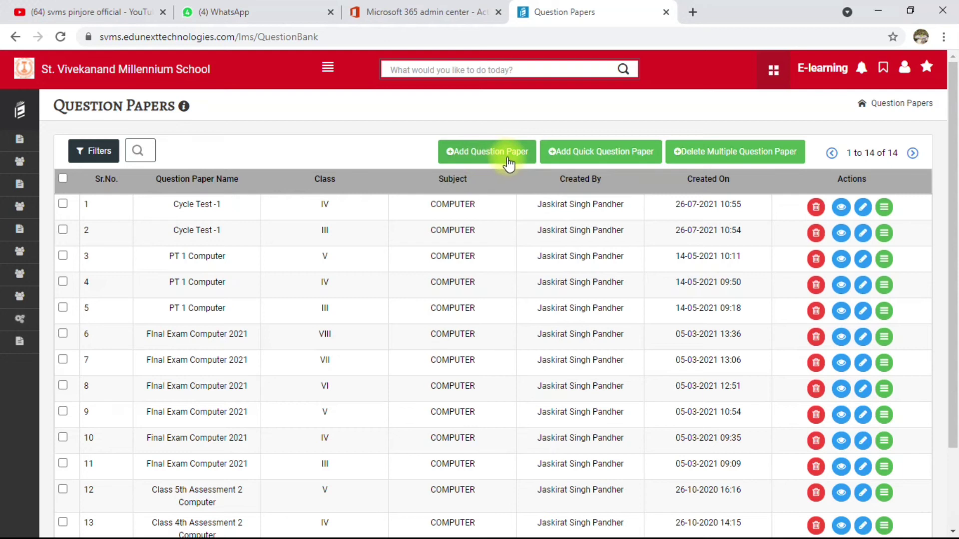
# Step: Add a question paper named Imgaes for class VIII and the subject COMPUTER
pyautogui.click(491, 162)
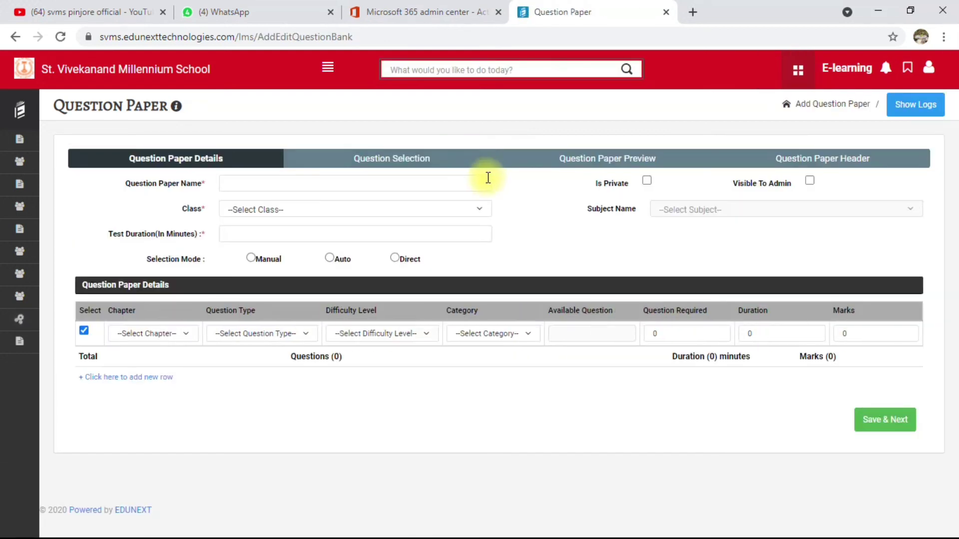
pyautogui.click(430, 188)
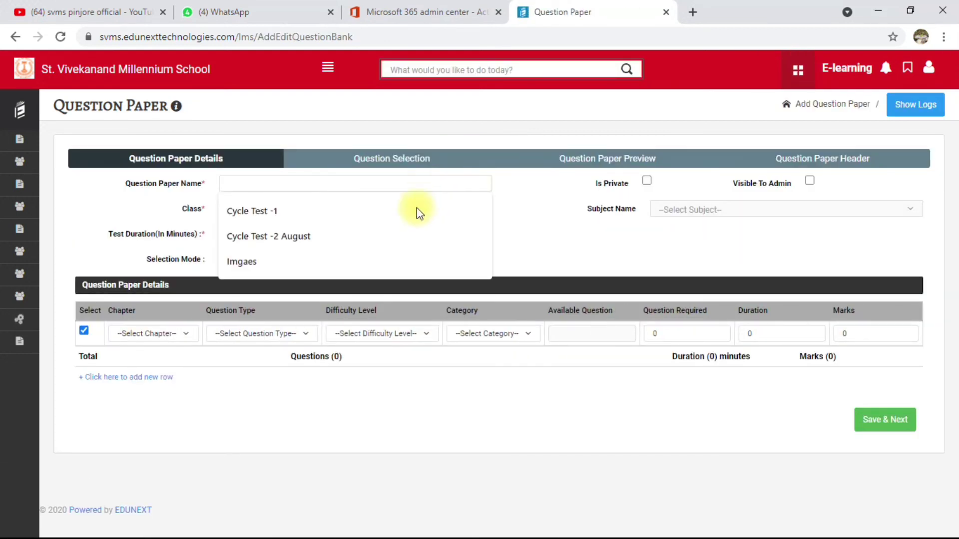
pyautogui.click(388, 265)
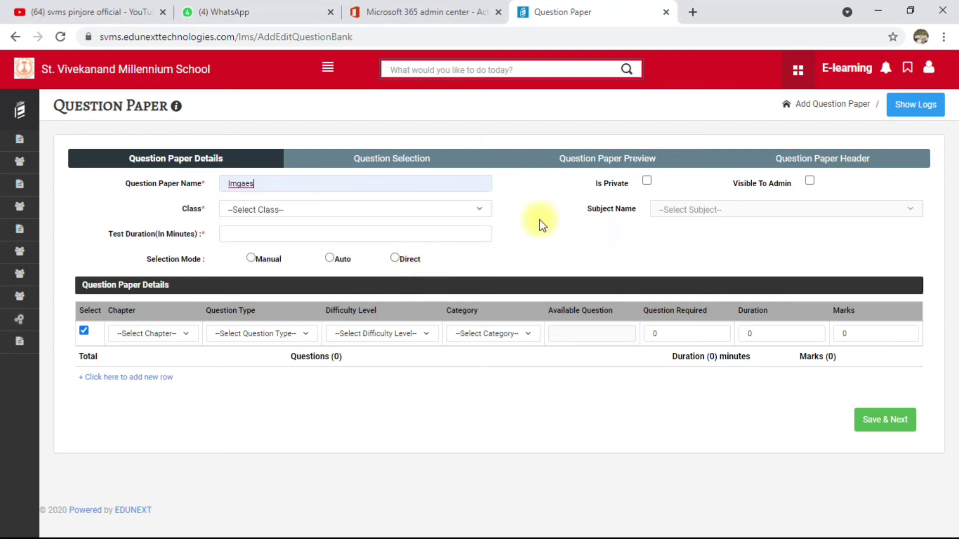
pyautogui.click(420, 208)
pyautogui.click(356, 368)
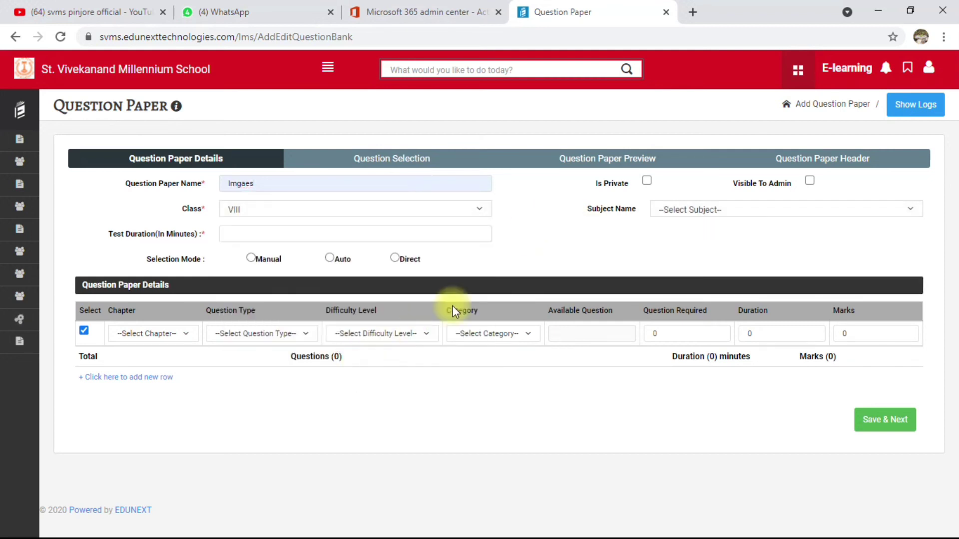
pyautogui.click(666, 209)
pyautogui.click(665, 254)
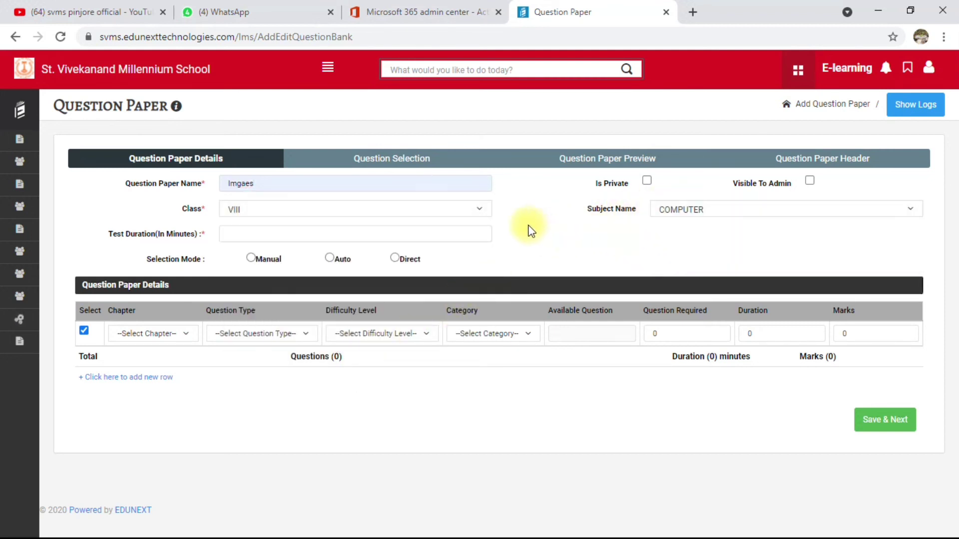
# Step: Set the test duration to 2 minutes and the question selection mode to Manual
pyautogui.click(324, 232)
pyautogui.write('20')
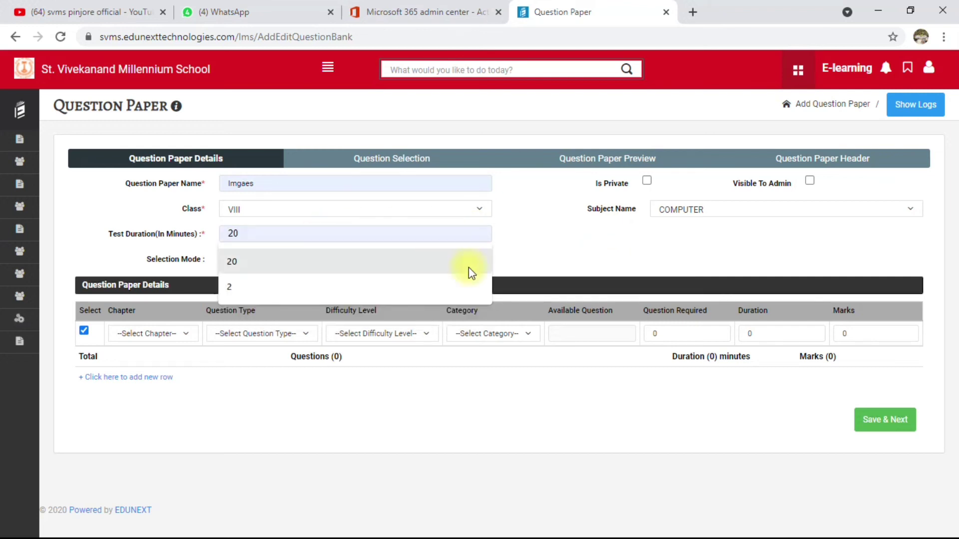
pyautogui.click(595, 256)
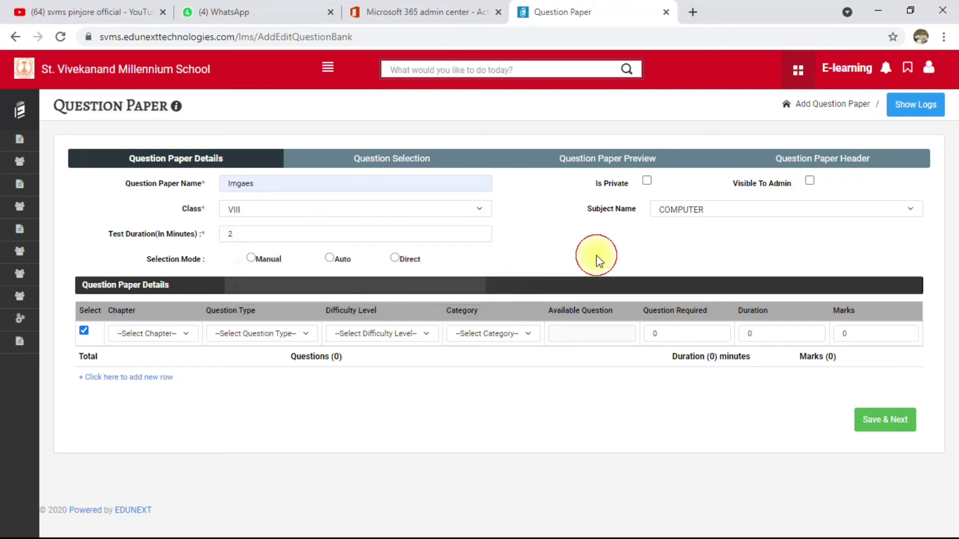
pyautogui.click(252, 258)
# Step: Set the question row to Images Chapter, question type Objective and difficulty level Medium
pyautogui.click(156, 334)
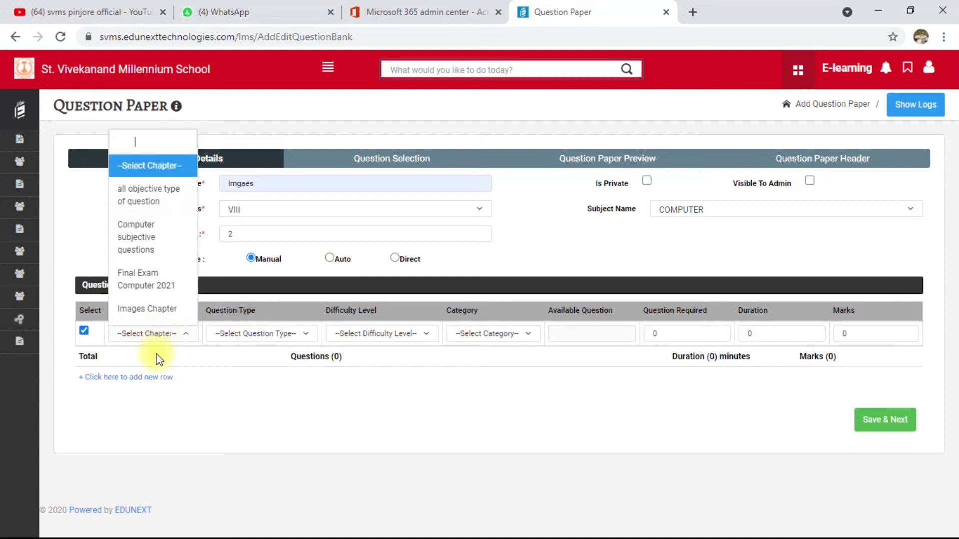
pyautogui.click(164, 316)
pyautogui.click(236, 332)
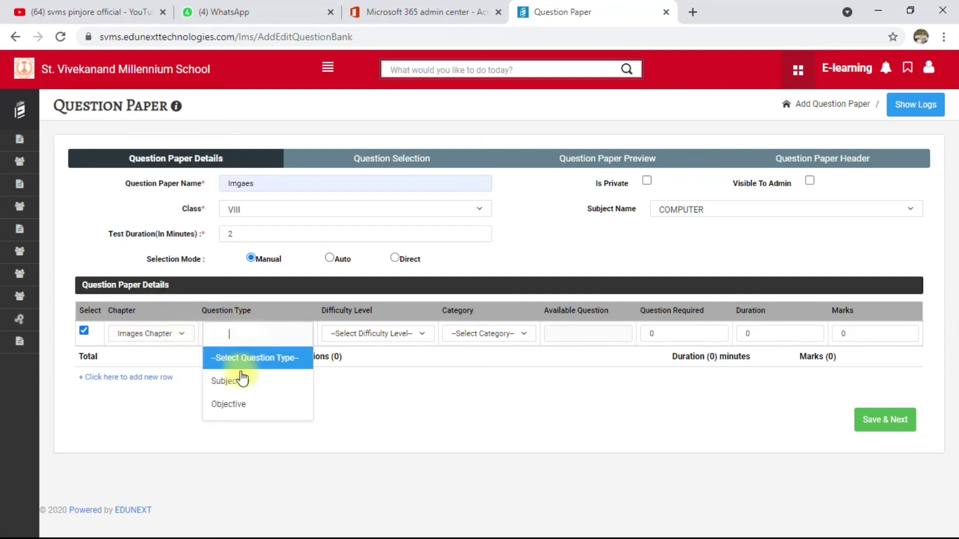
pyautogui.click(239, 405)
pyautogui.click(310, 332)
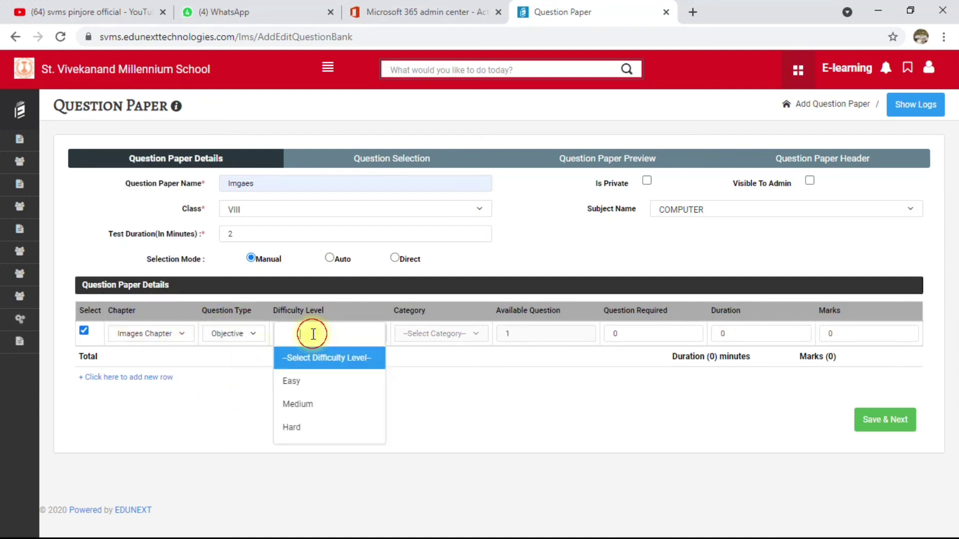
pyautogui.click(319, 406)
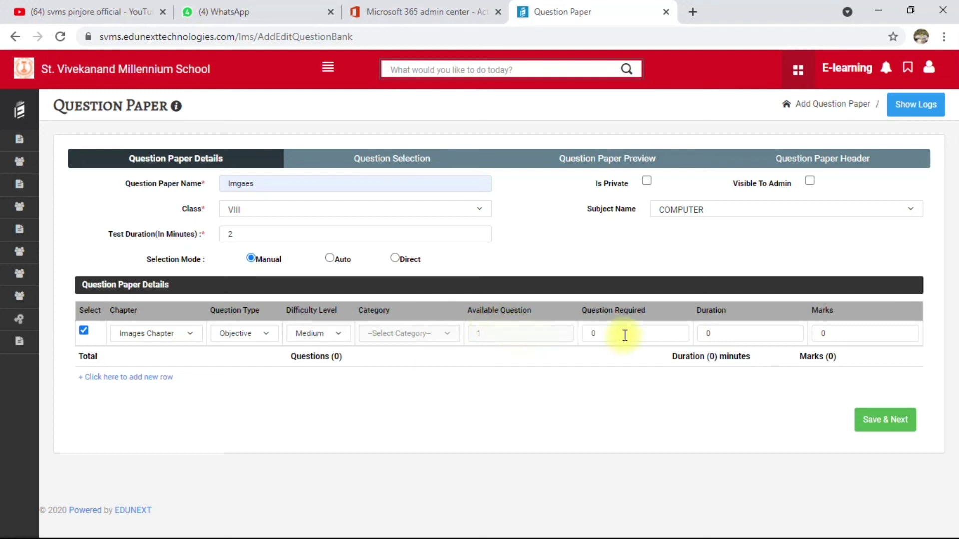
# Step: Require 1 question with a duration of 2 and 1 mark in the row, and save the paper details
pyautogui.write('1')
pyautogui.click(759, 332)
pyautogui.write('2')
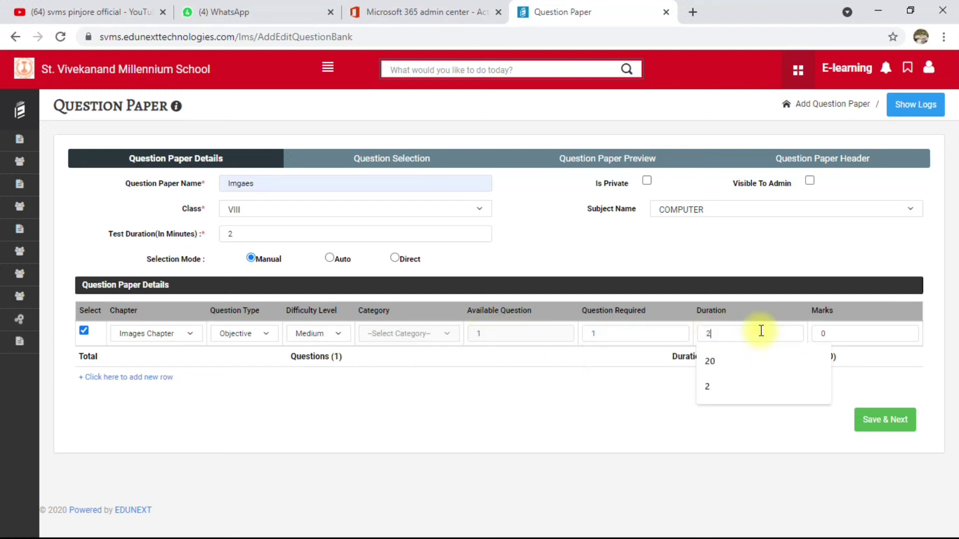
pyautogui.click(864, 334)
pyautogui.write('1')
pyautogui.click(676, 394)
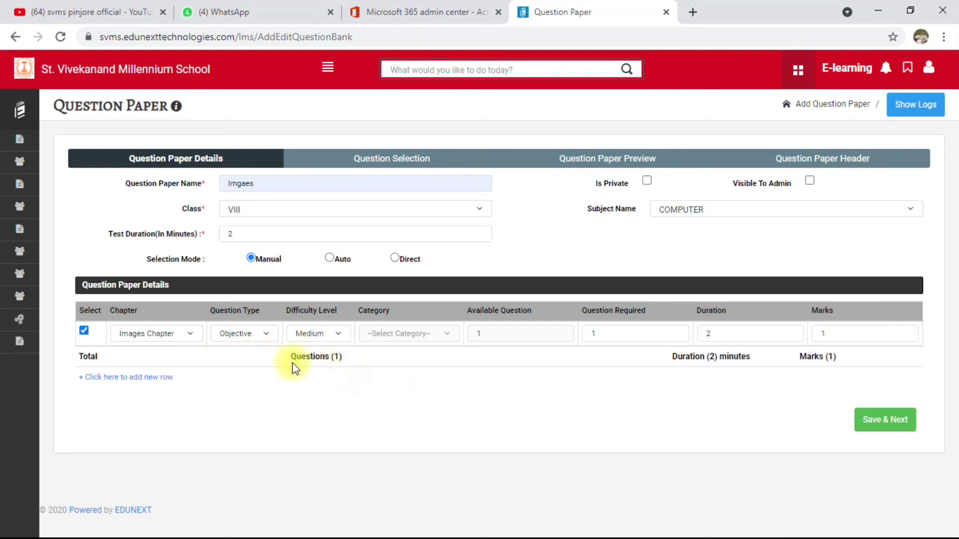
pyautogui.click(890, 432)
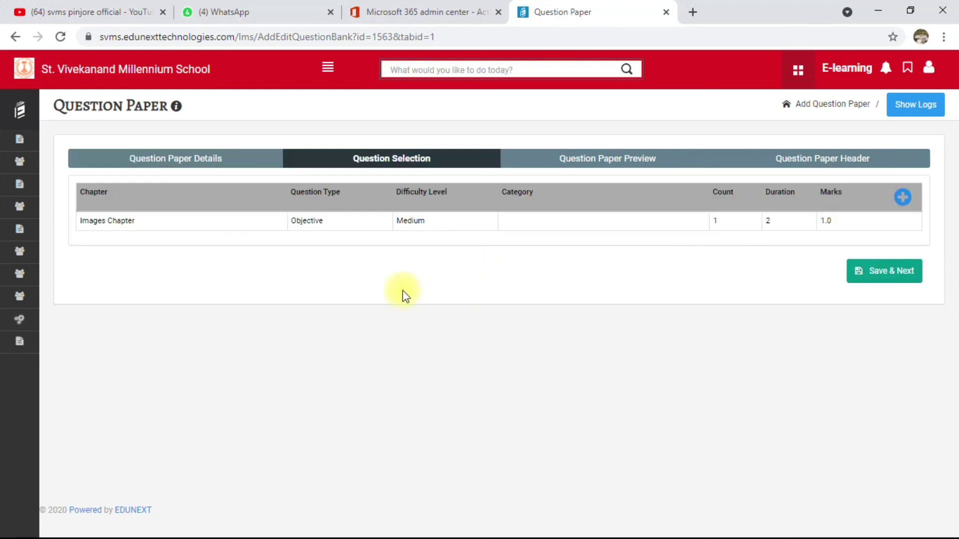
# Step: Select the "What is Lan Networks?" question for Images Chapter and save the selection and the paper preview
pyautogui.click(902, 198)
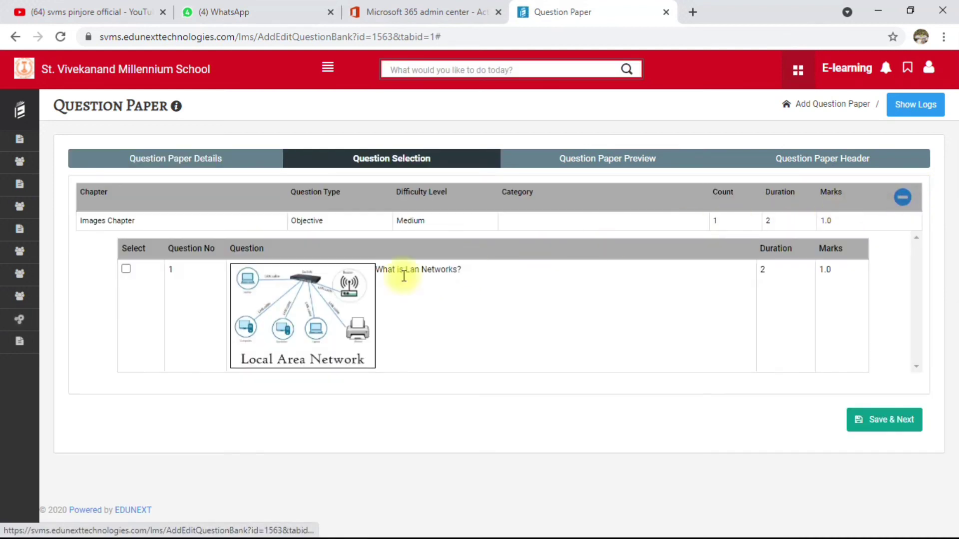
pyautogui.click(126, 269)
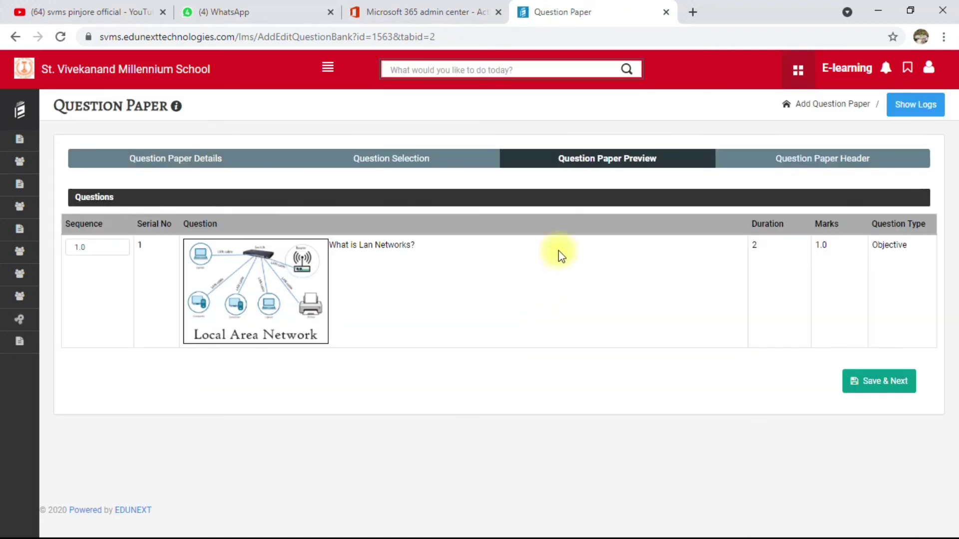
pyautogui.click(881, 382)
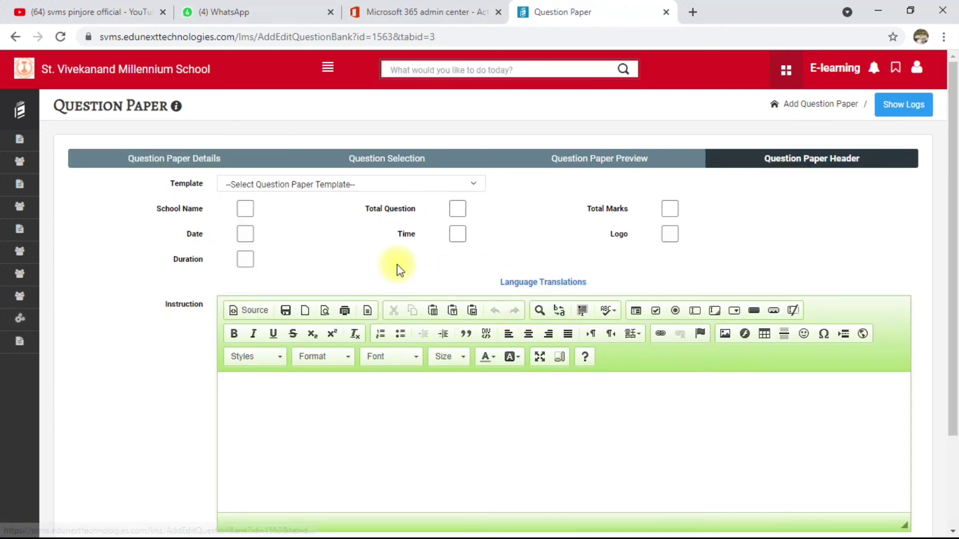
# Step: Leave the question paper header without a template and save the finished paper
pyautogui.click(387, 195)
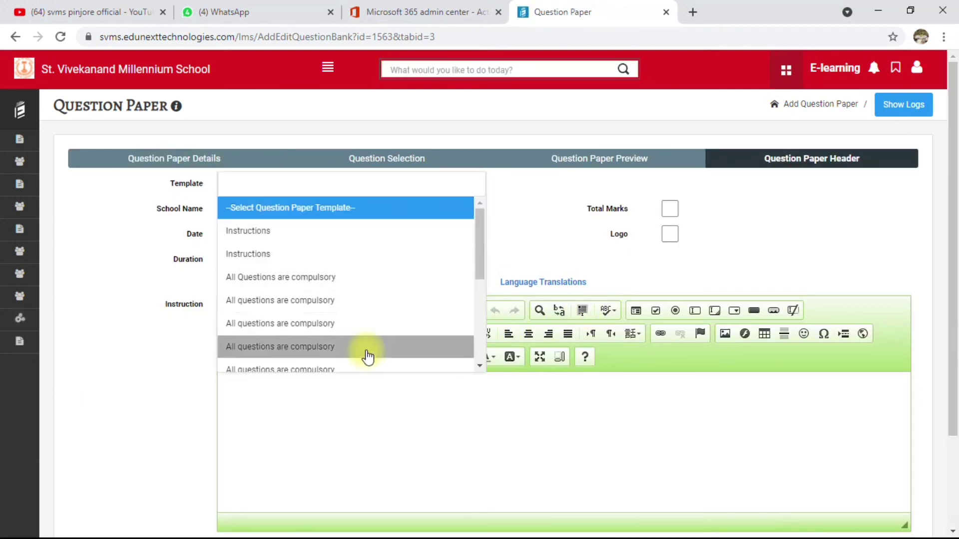
pyautogui.click(399, 205)
pyautogui.scroll(-3, 728, 271)
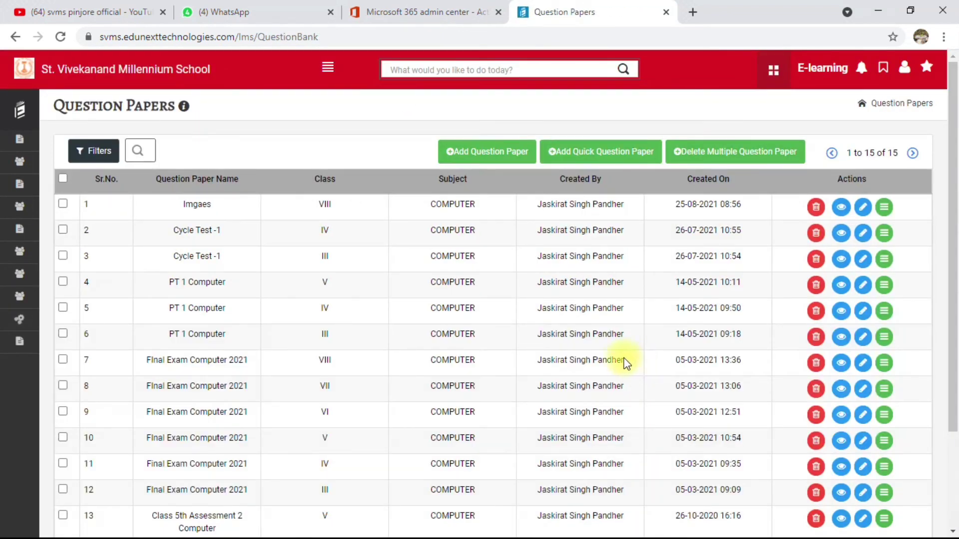
# Step: Open the question PDF of the Imgaes question paper
pyautogui.moveTo(185, 211); pyautogui.dragTo(226, 204)
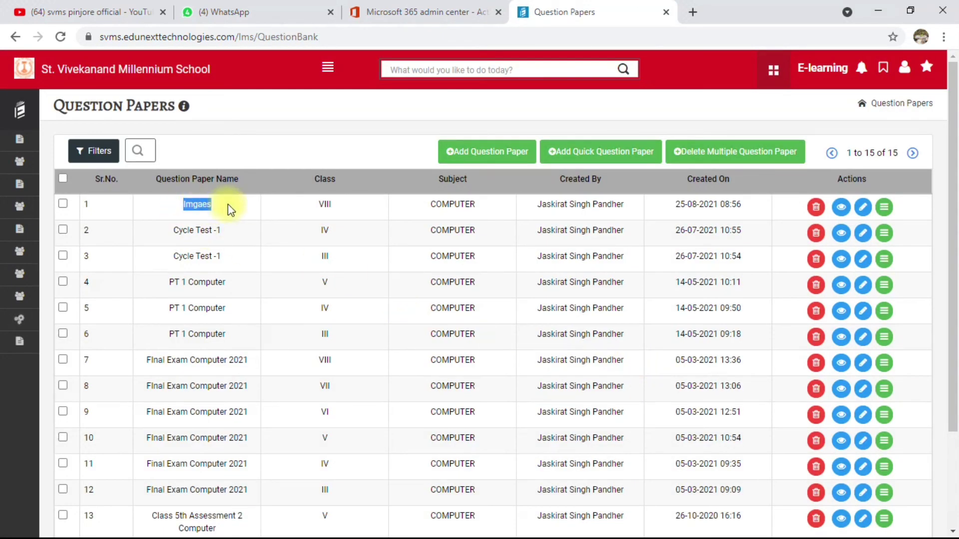
pyautogui.click(883, 214)
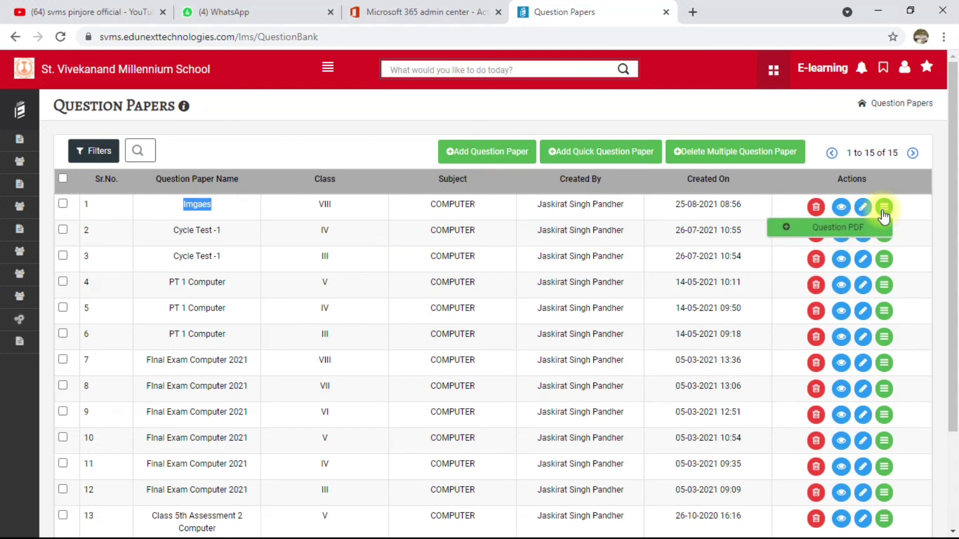
pyautogui.click(841, 224)
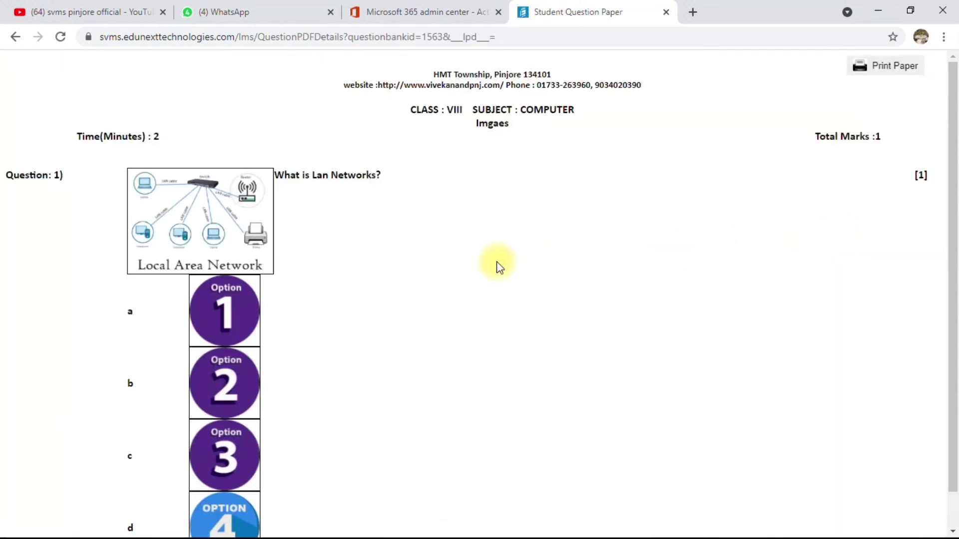
# Step: Examine the question text, its image and the four answer option images in the paper, and return to the question paper list
pyautogui.scroll(-1, 349, 298)
pyautogui.scroll(1, 349, 299)
pyautogui.scroll(-1, 350, 299)
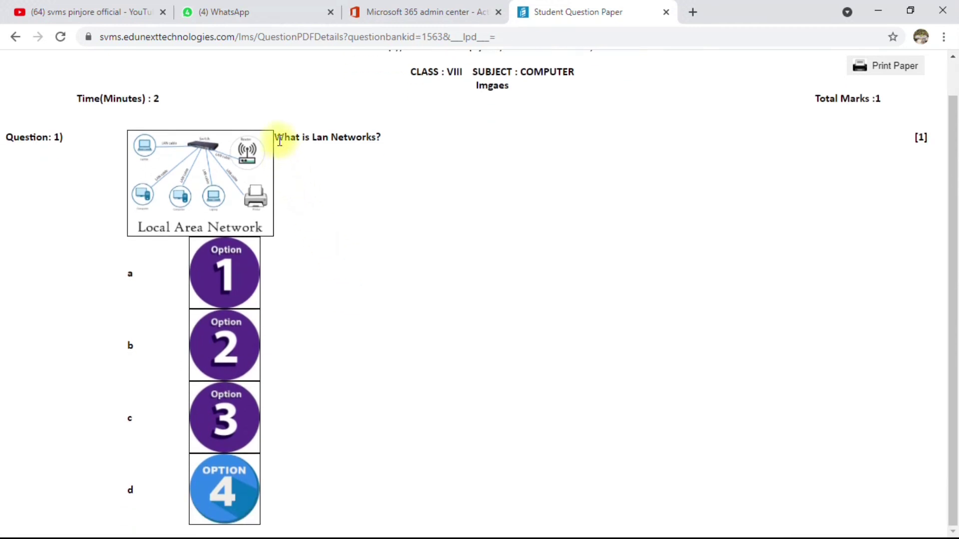
pyautogui.moveTo(285, 140); pyautogui.dragTo(379, 145)
pyautogui.click(246, 146)
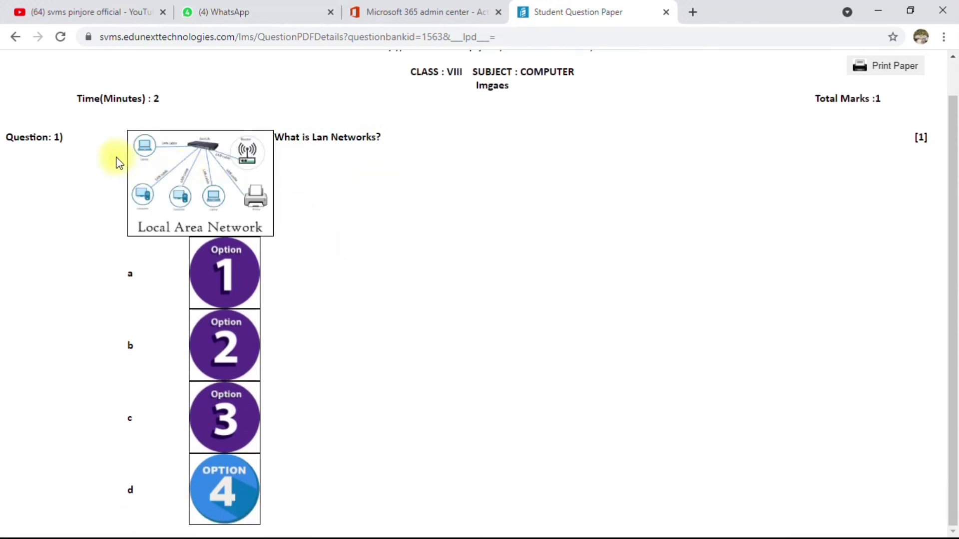
pyautogui.tripleClick(123, 135)
pyautogui.moveTo(154, 144); pyautogui.dragTo(284, 210)
pyautogui.click(294, 236)
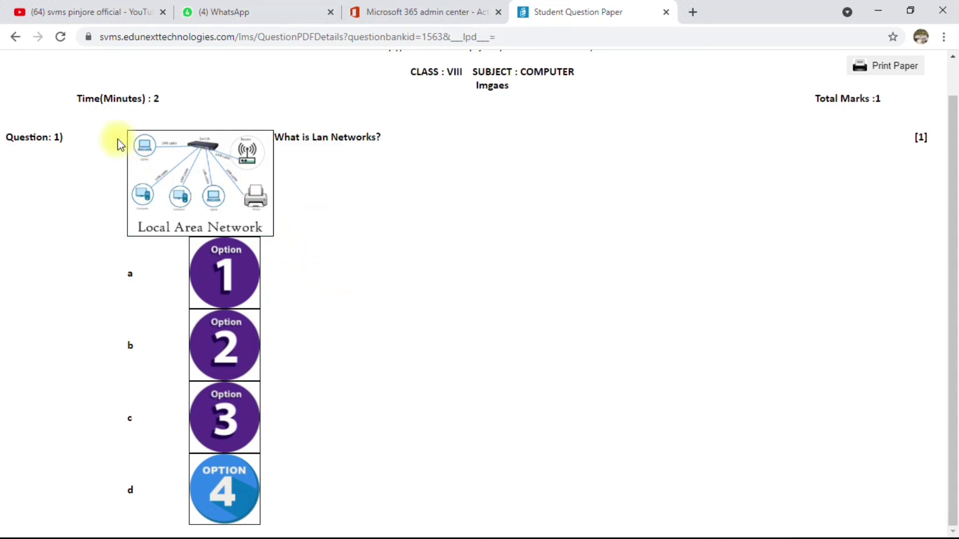
pyautogui.moveTo(111, 79); pyautogui.dragTo(499, 332)
pyautogui.click(491, 314)
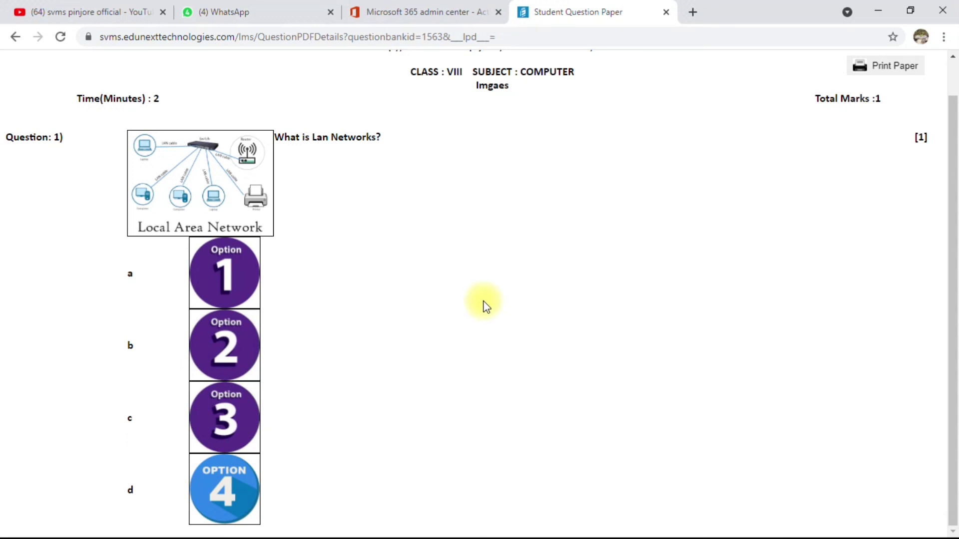
pyautogui.click(16, 37)
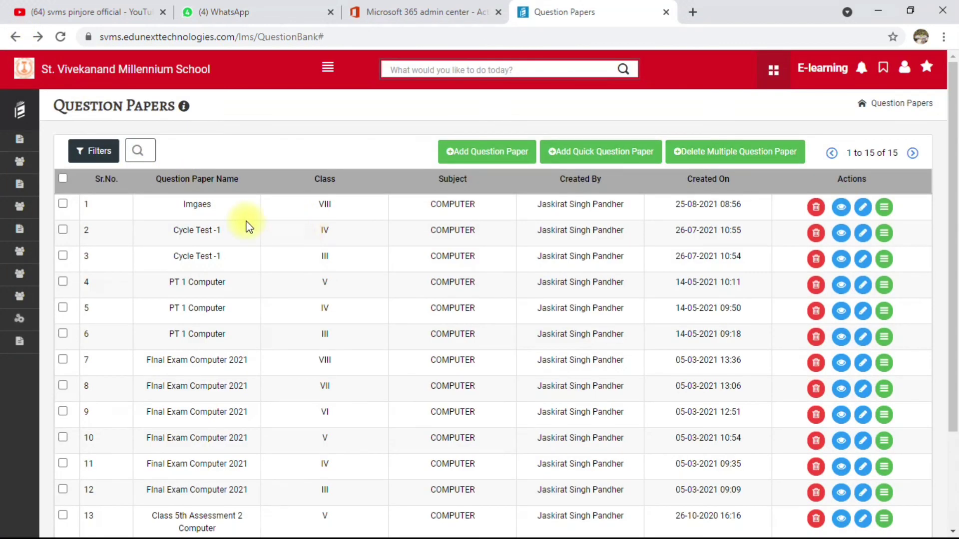